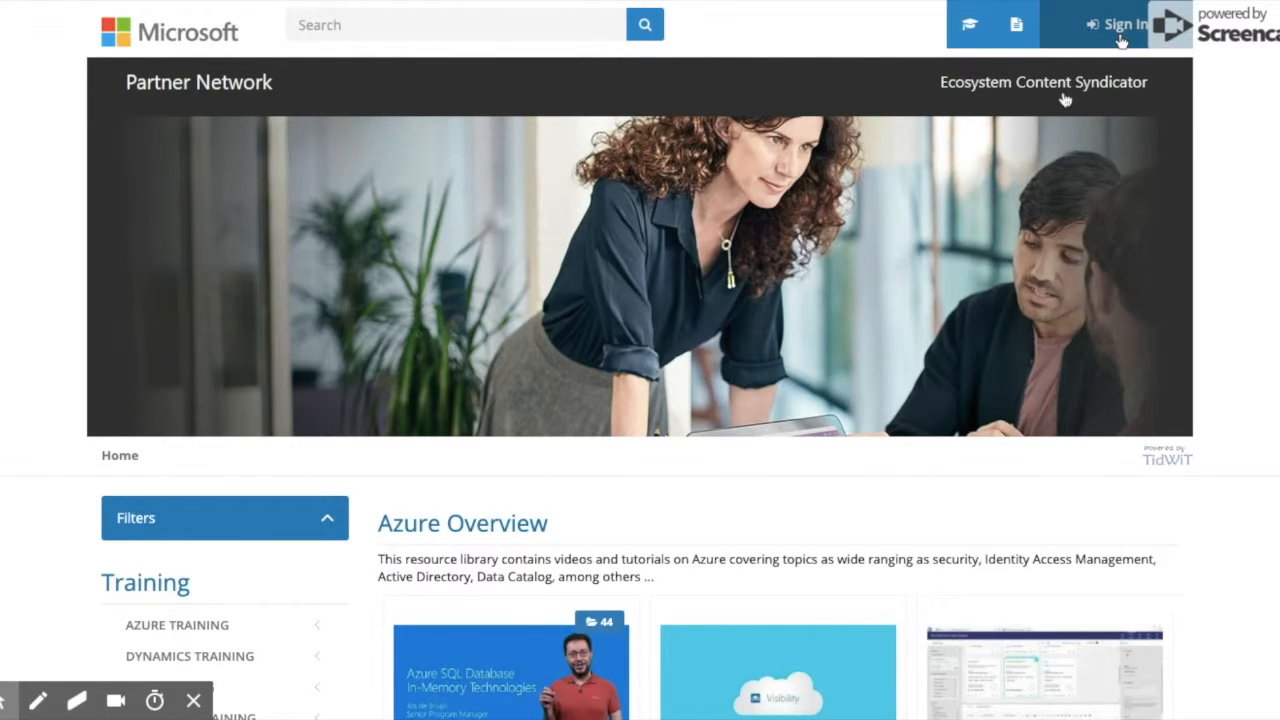
Sign in to TidWiT with the administrator e-mail address and password.
click(1121, 41)
scroll(782, 284, down, 2)
click(562, 371)
key(Tab)
text(p********)
click(615, 448)
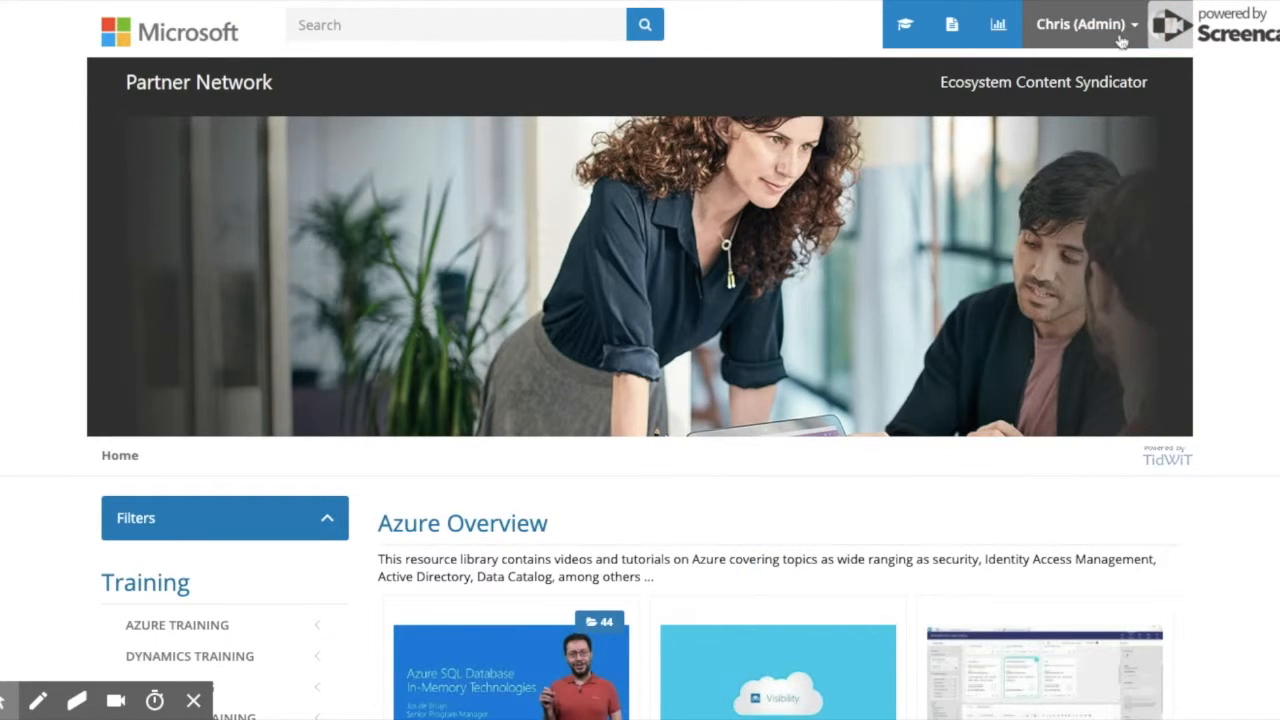
click(1121, 40)
Go to the admin Control Panel and pick the Learning Campaigns tile.
click(1124, 70)
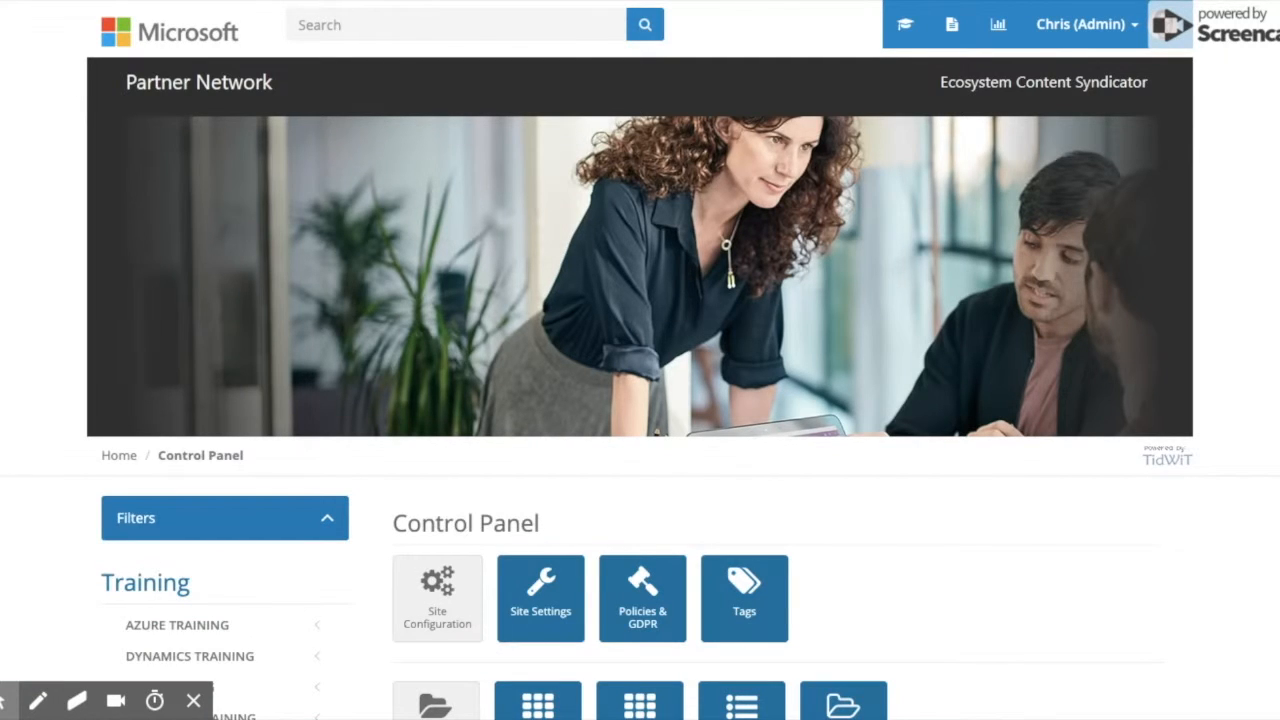
scroll(1030, 430, down, 5)
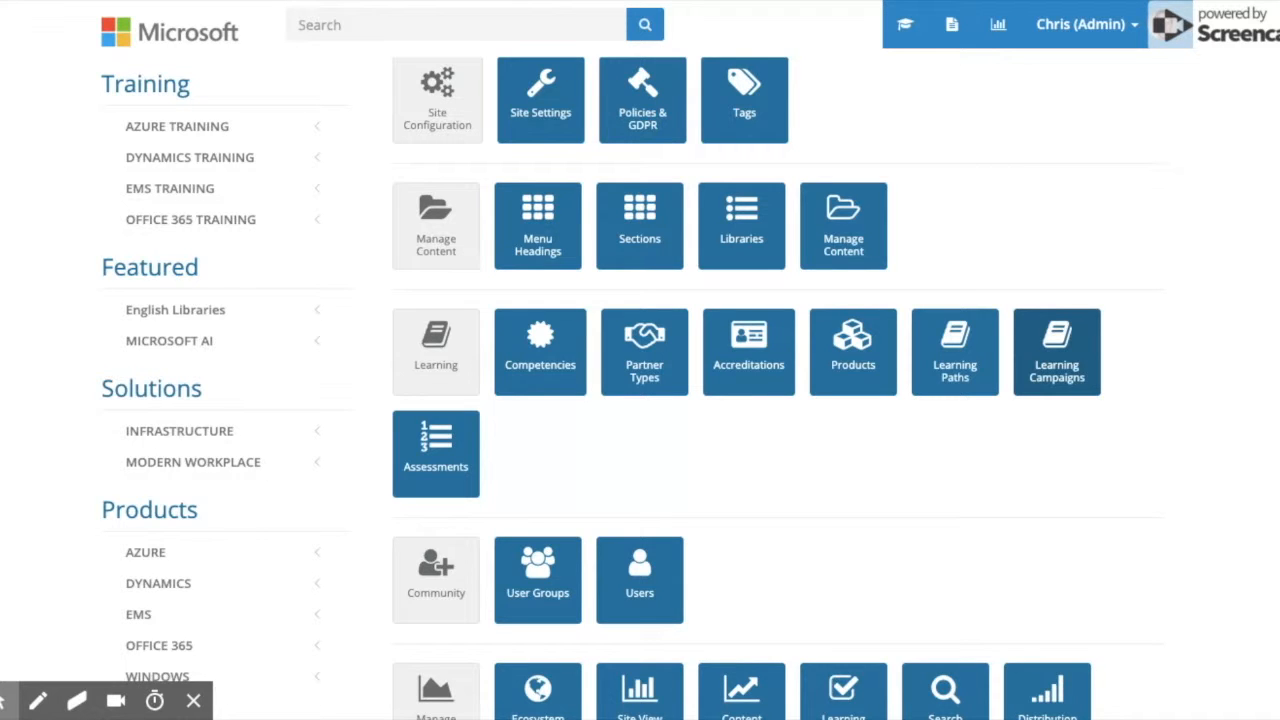
click(1042, 354)
Scroll down the Learning Campaigns list past existing campaigns such as Azure Sales Campaign #01.
scroll(957, 329, down, 2)
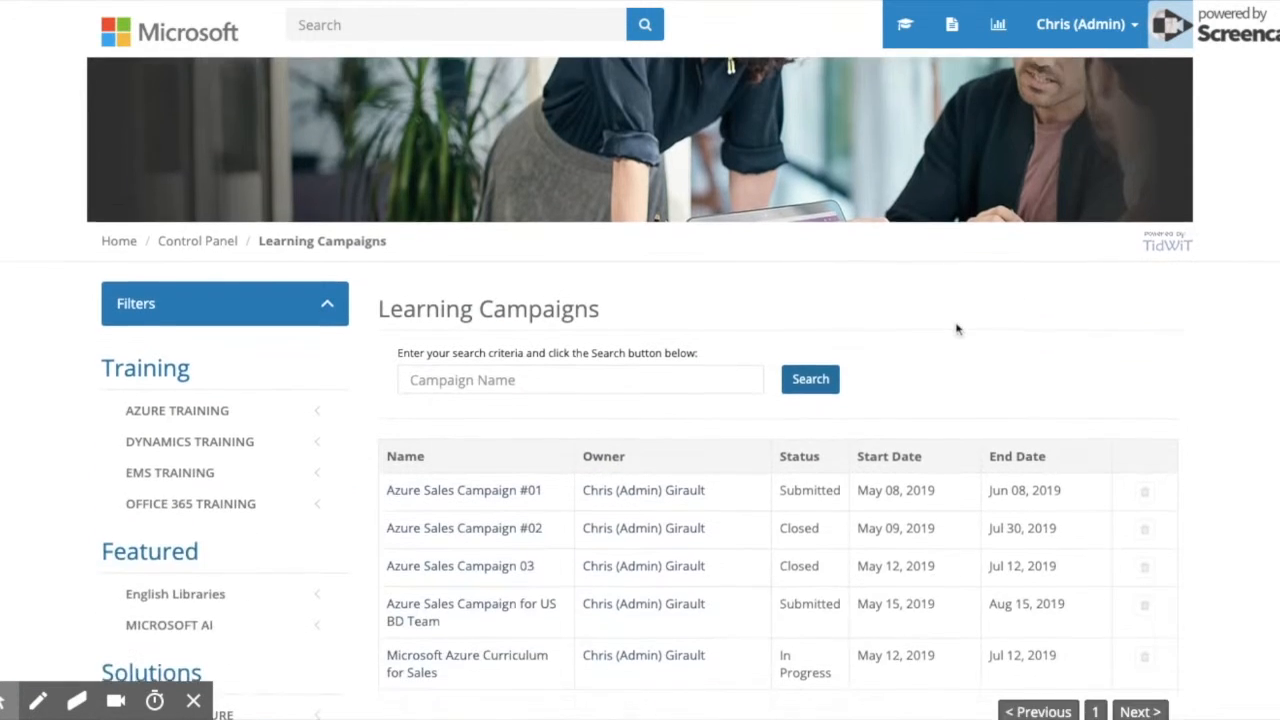
scroll(957, 329, down, 2)
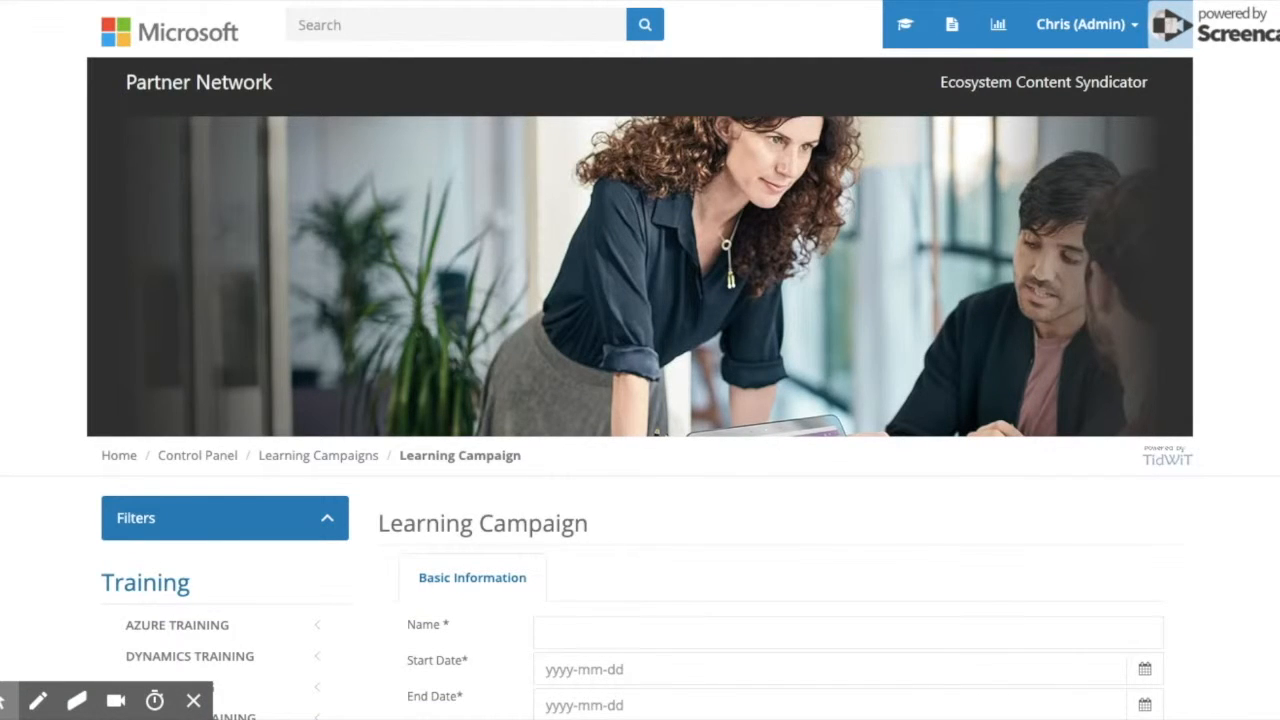
Name the new campaign 'Azure Sales Campaign for US BD Team'.
scroll(700, 502, down, 3)
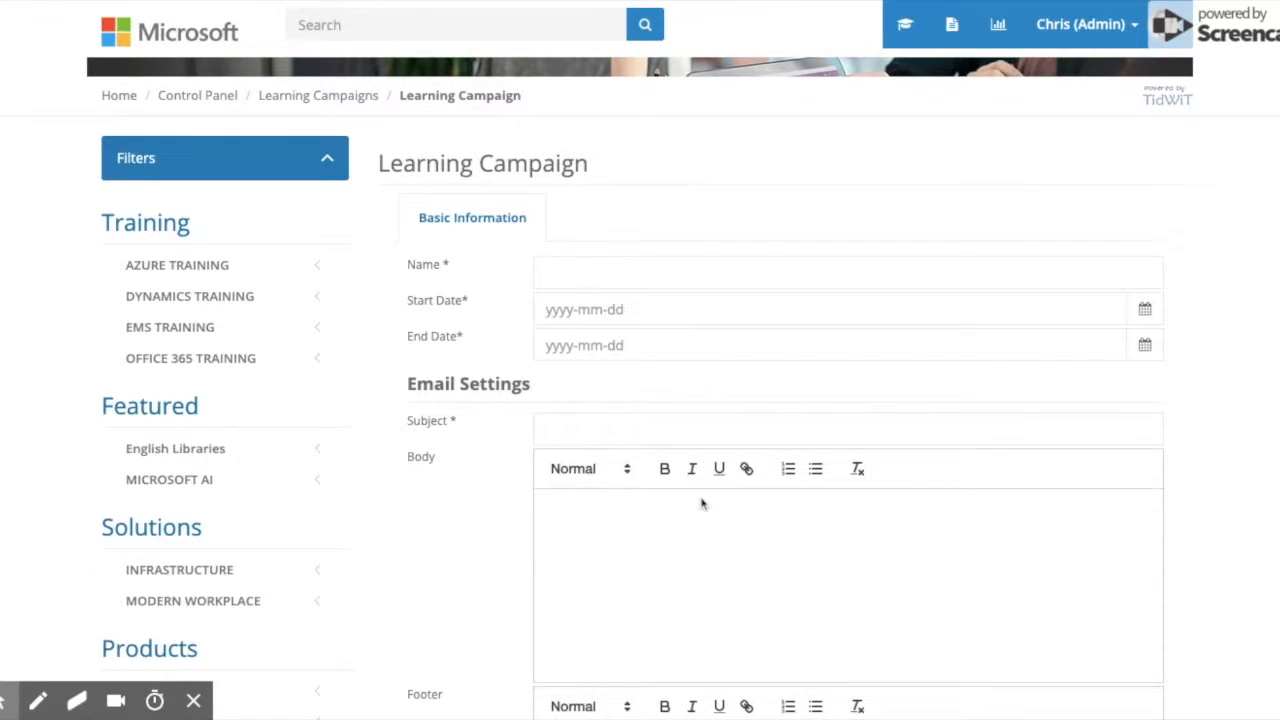
click(590, 267)
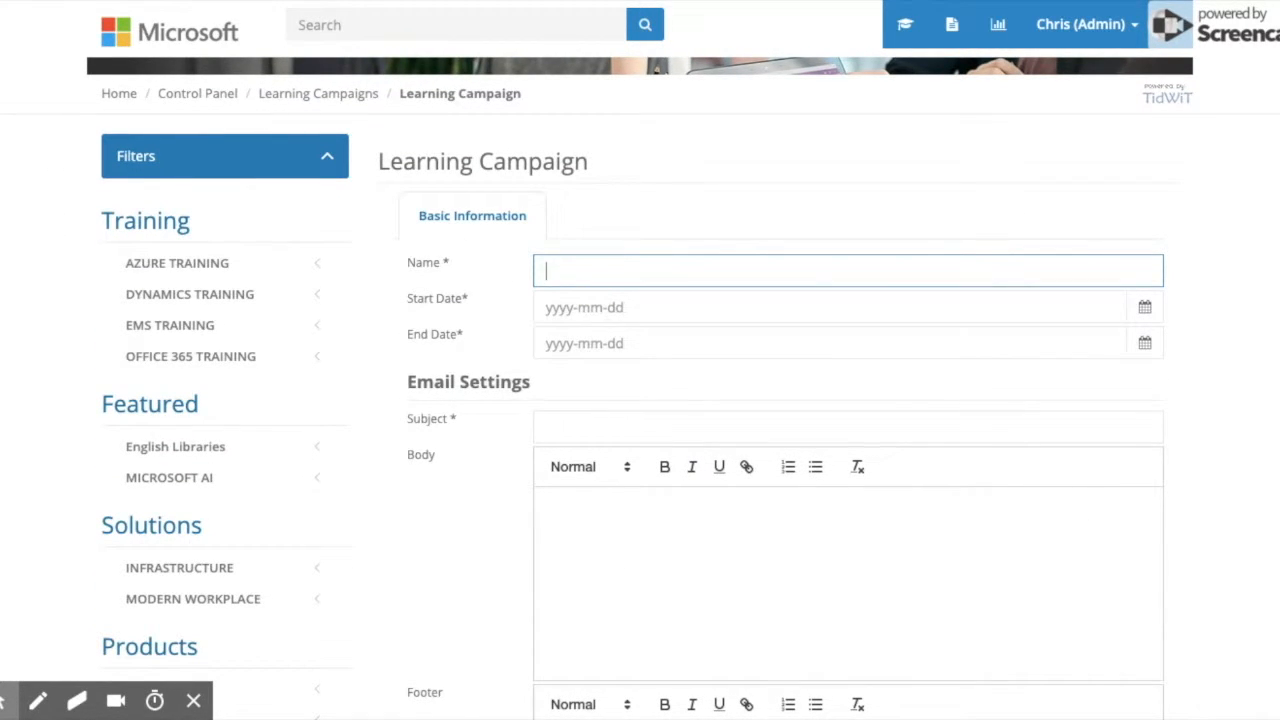
text(Azure Sales Campaign for US BD Team)
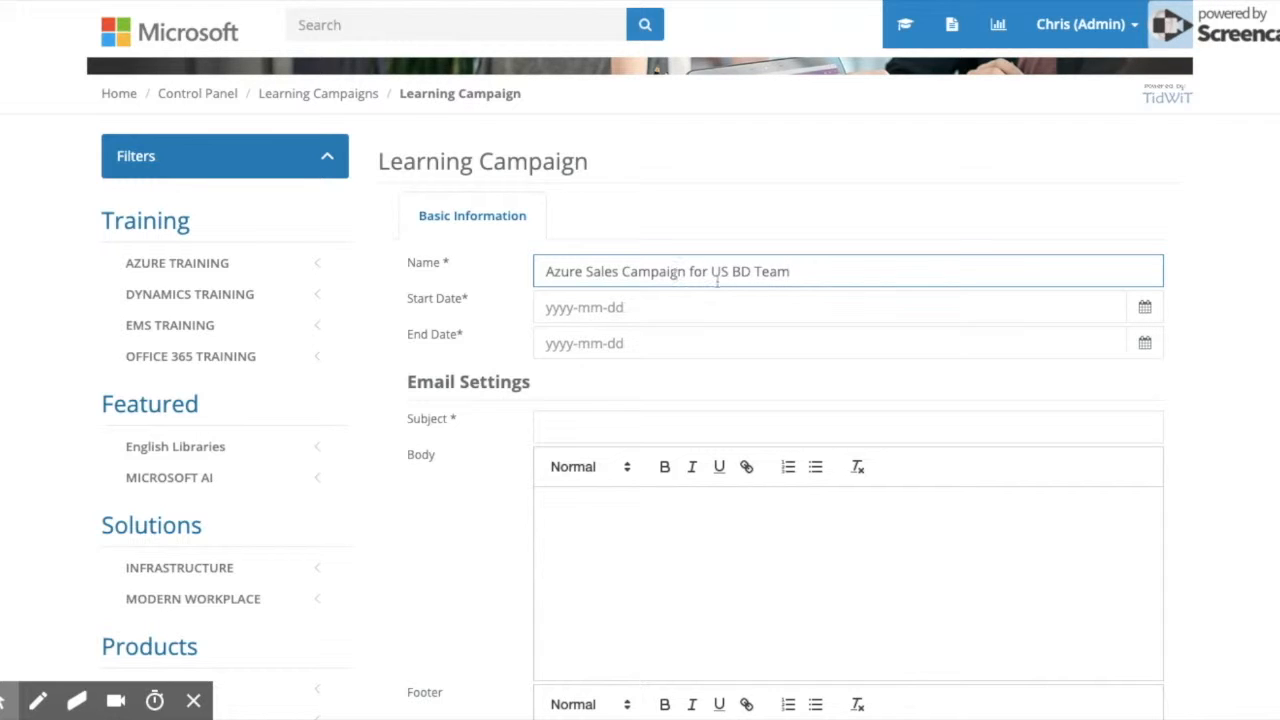
Set the campaign to run from 2019-05-16 to 2019-07-17.
click(601, 310)
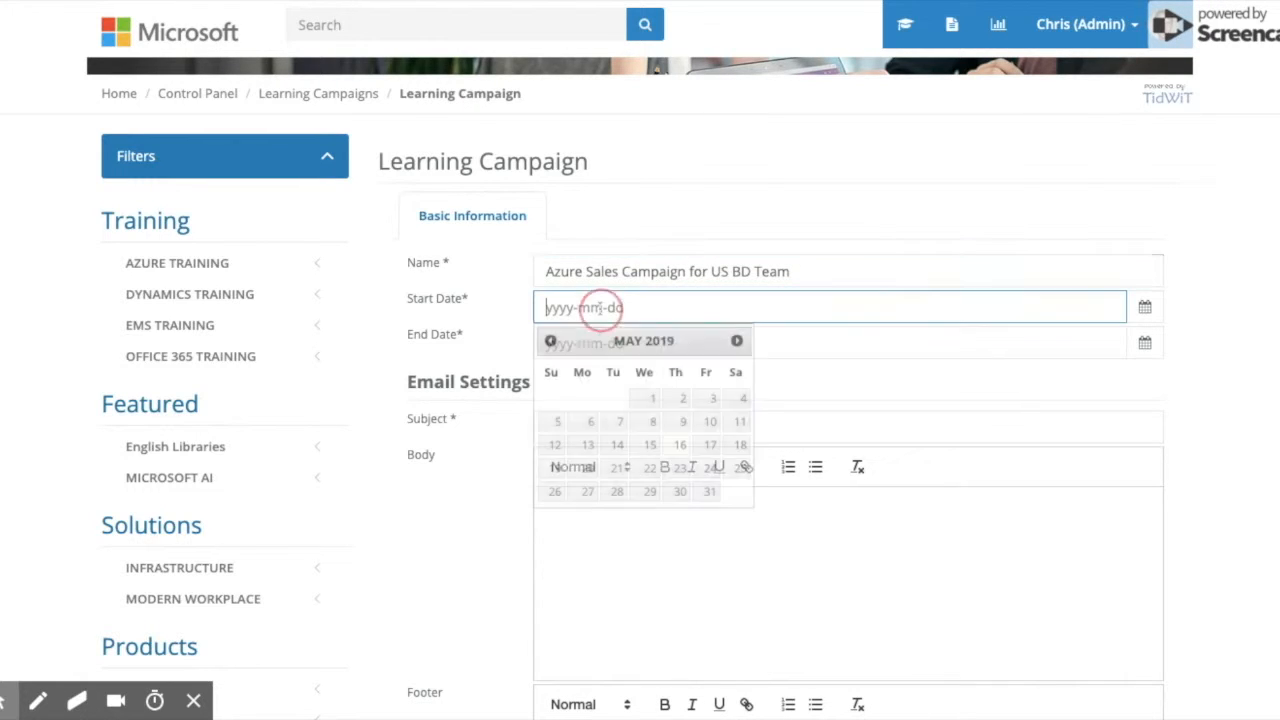
click(680, 446)
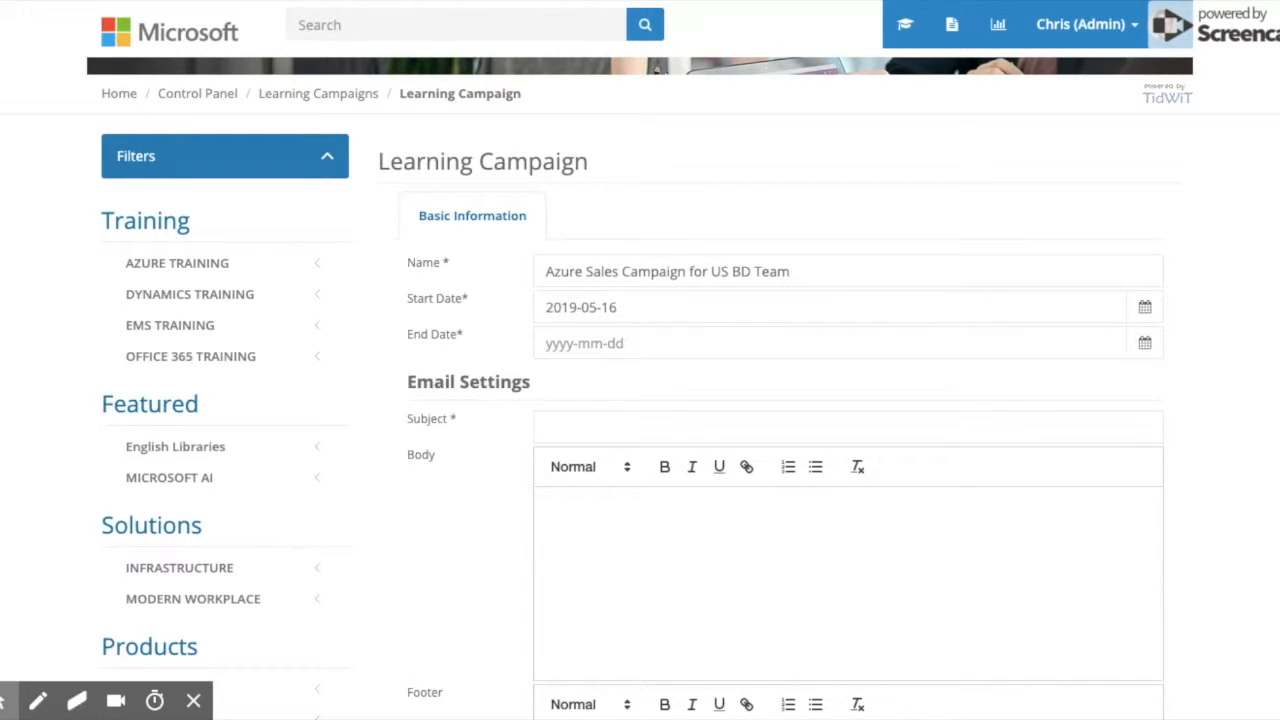
click(630, 343)
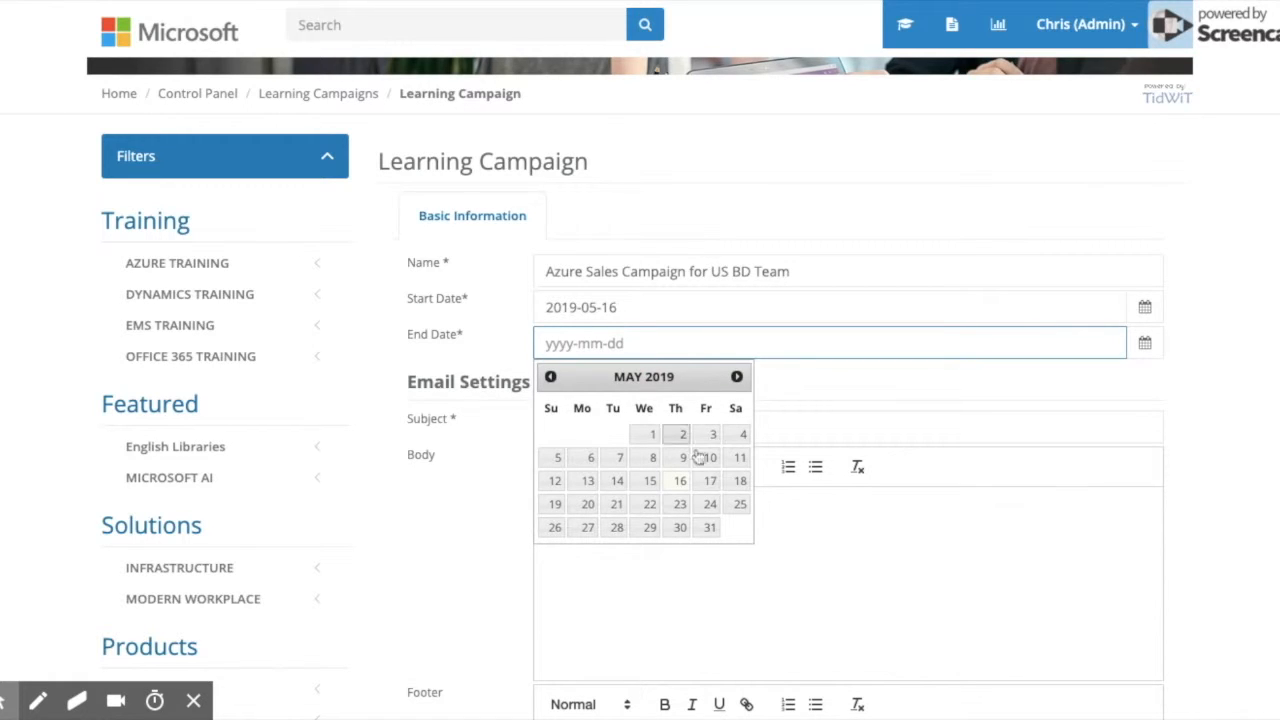
click(737, 377)
click(737, 377)
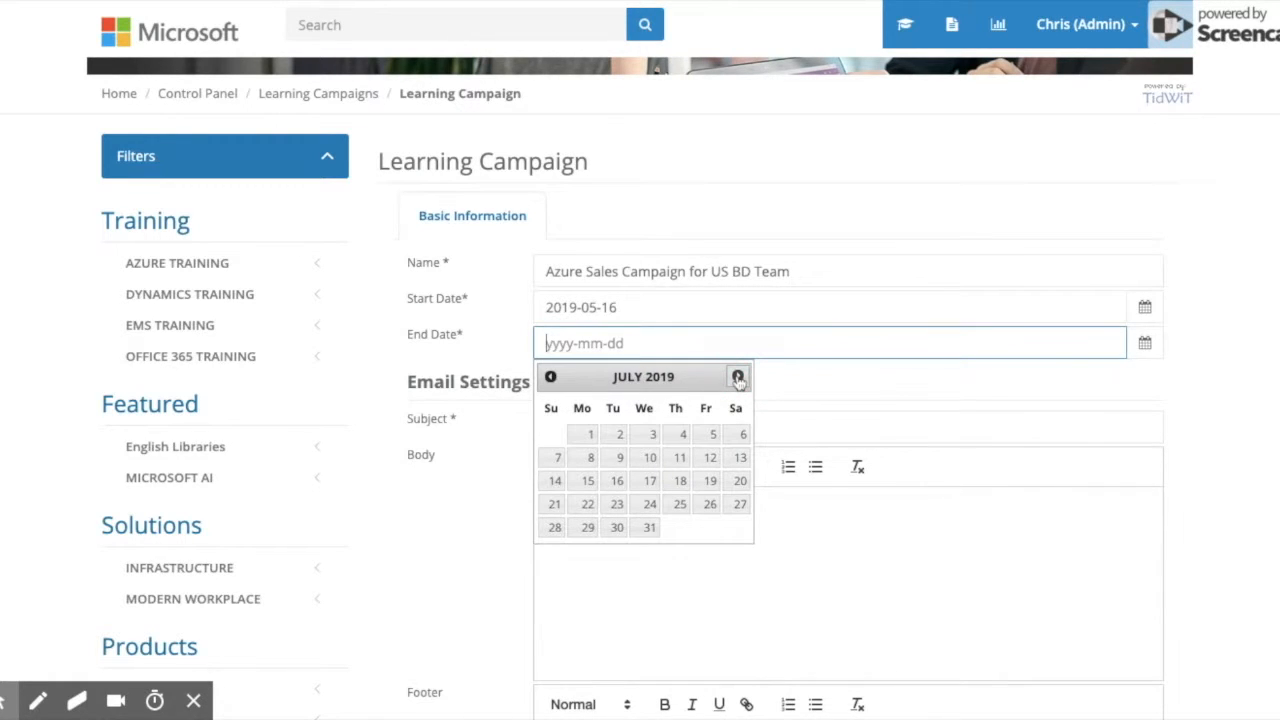
click(650, 481)
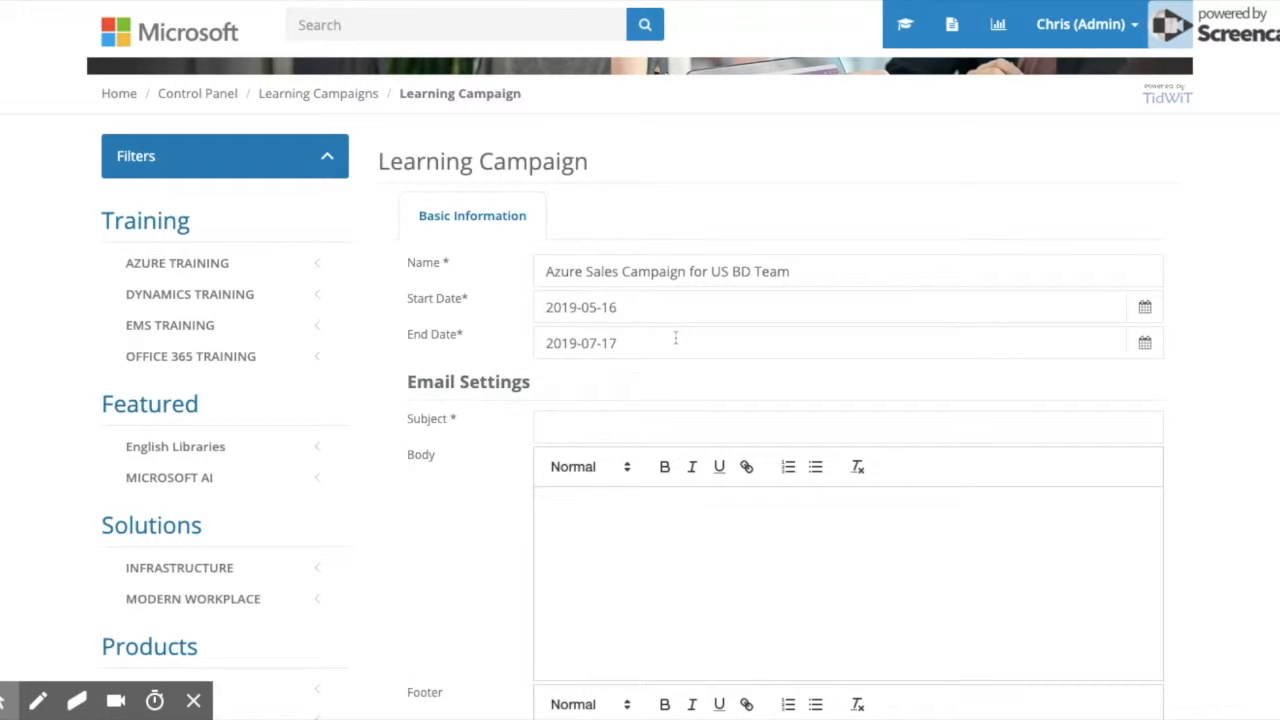
scroll(675, 338, down, 3)
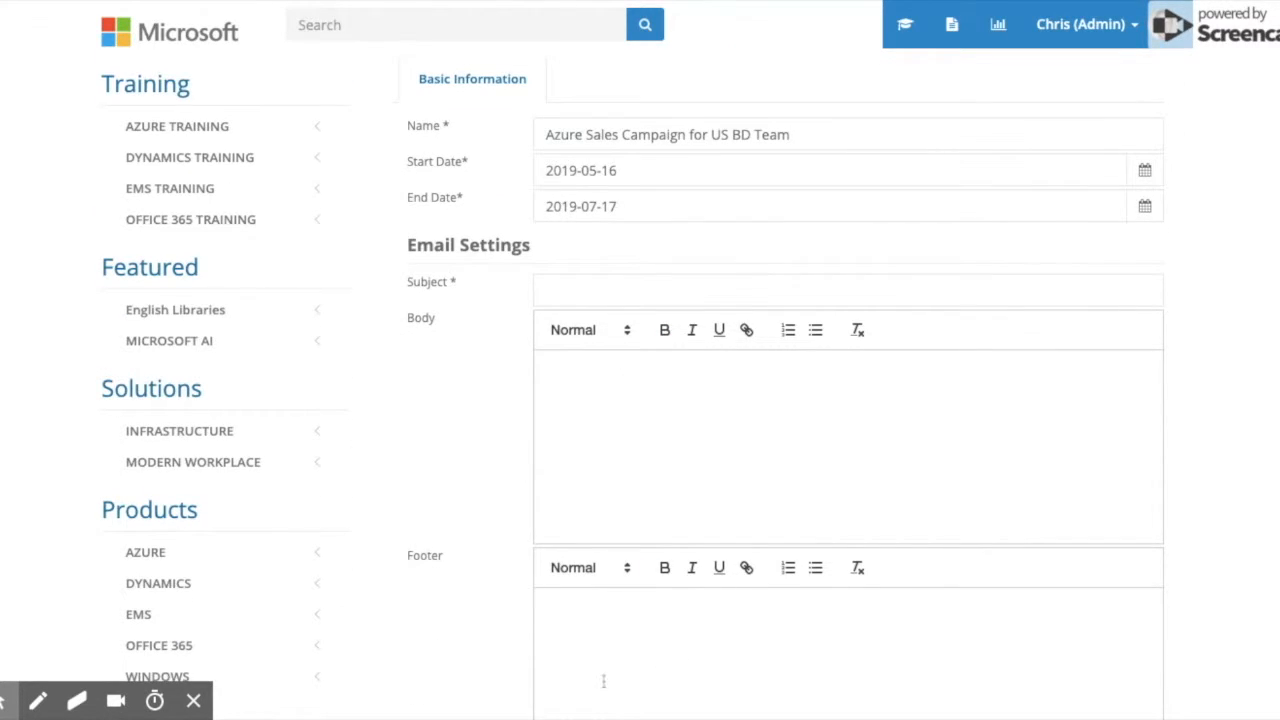
Set the invitation subject to 'Azure Sales Learning Campaign'.
scroll(753, 491, down, 2)
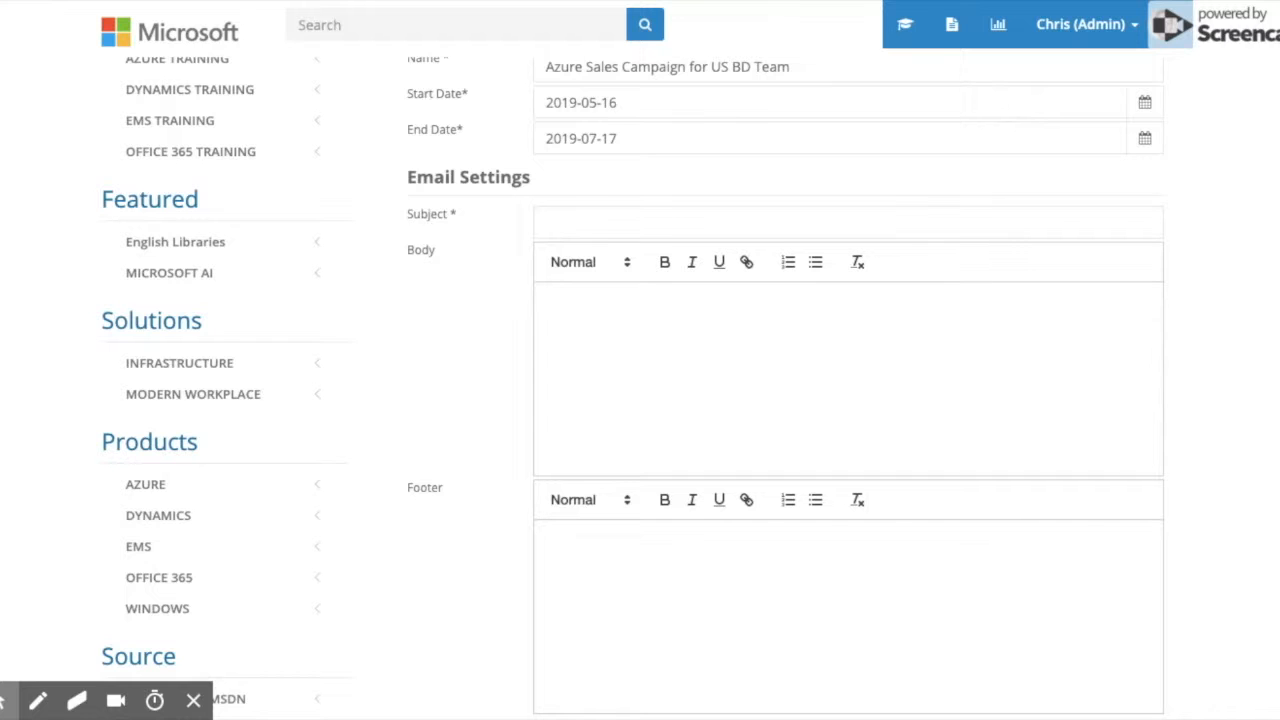
click(614, 223)
text(Azure Sales Campaign for US BD Team)
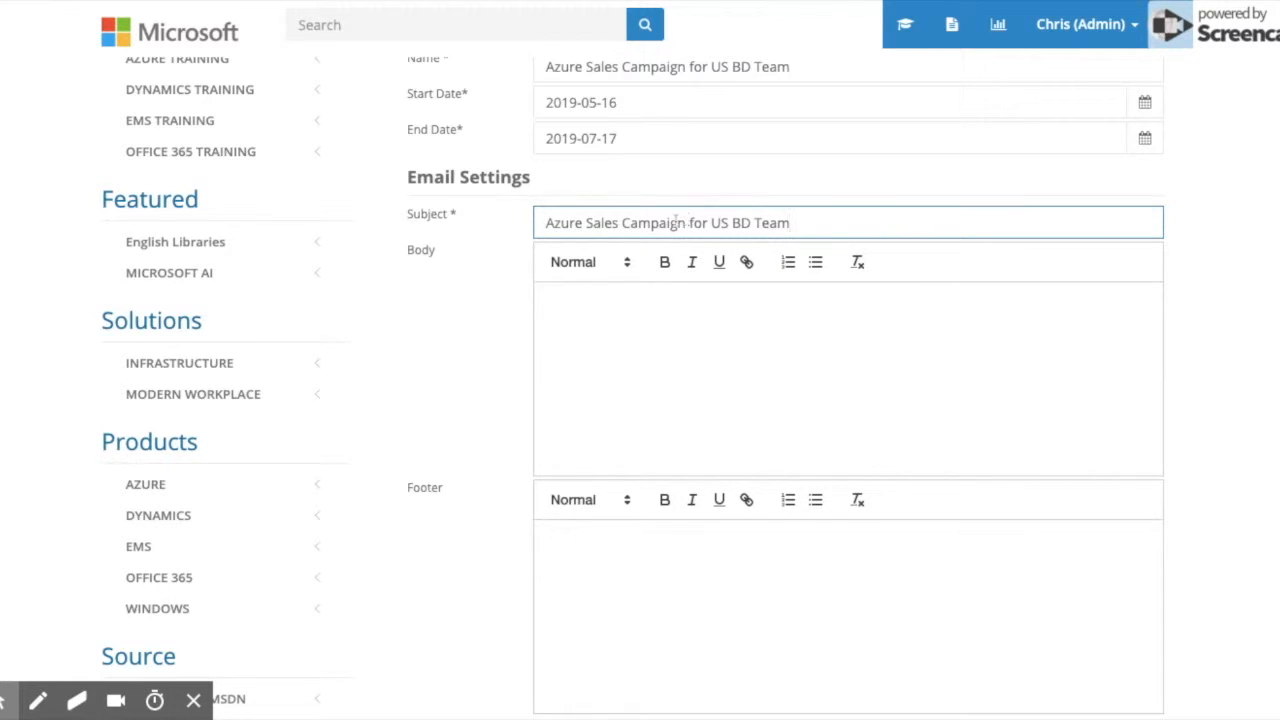
drag(690, 223, 896, 221)
key(BackSpace)
click(714, 308)
click(621, 223)
text(Learning)
Paste the invitation body and bold 'Microsoft Azure Training Curriculum for Sales'.
click(627, 298)
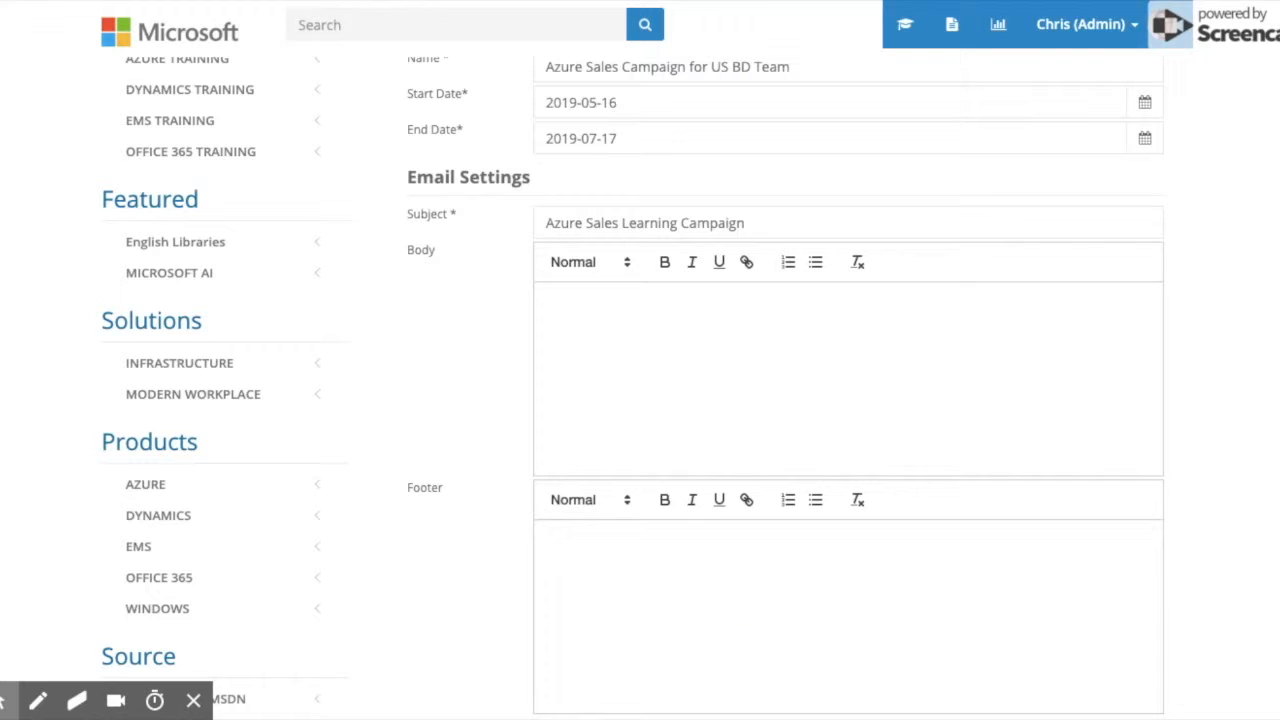
click(592, 330)
text(We are delighted to launch the new Microsoft Azure Training Curriculum for Sales. This personalized online training has been designed to help you ramp-up on the Microsoft Azure solution stack through dedicated courses, videos, presentations, sales guides, customer case studies and more. Please start your curriculum as early as you can and make sure to complete all the mandatory learning paths by June 9th.)
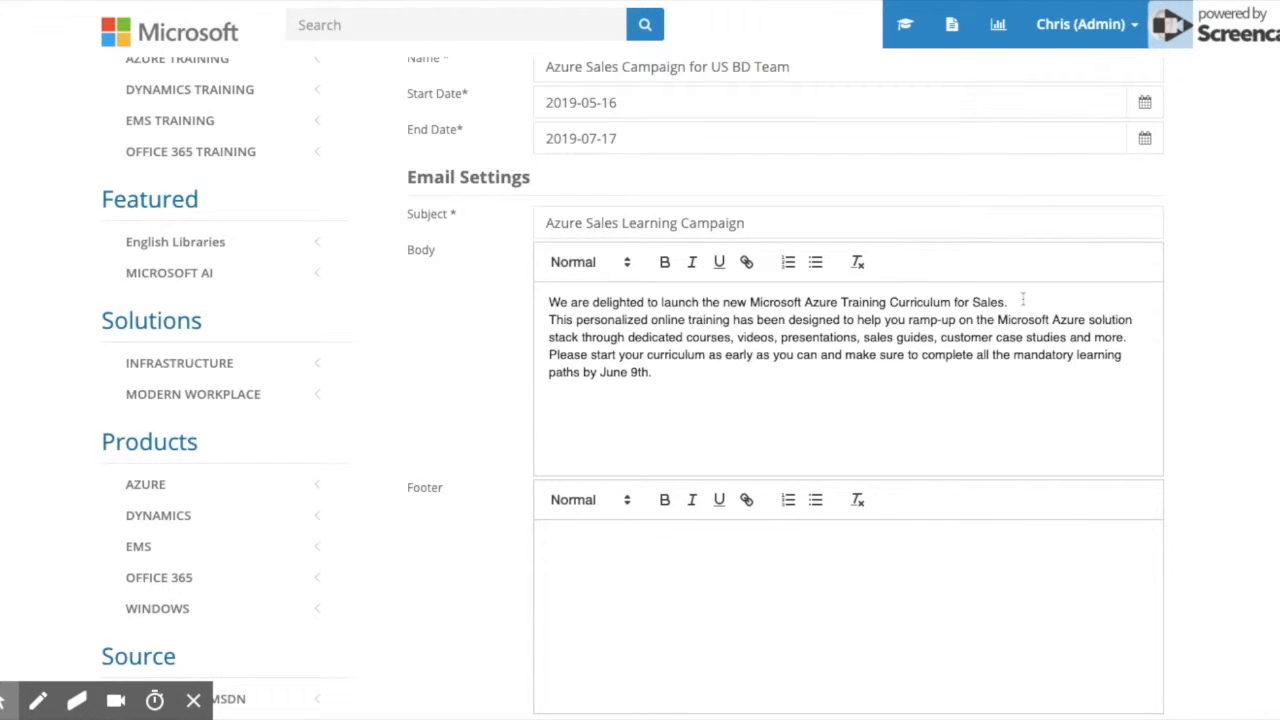
drag(1007, 302, 750, 302)
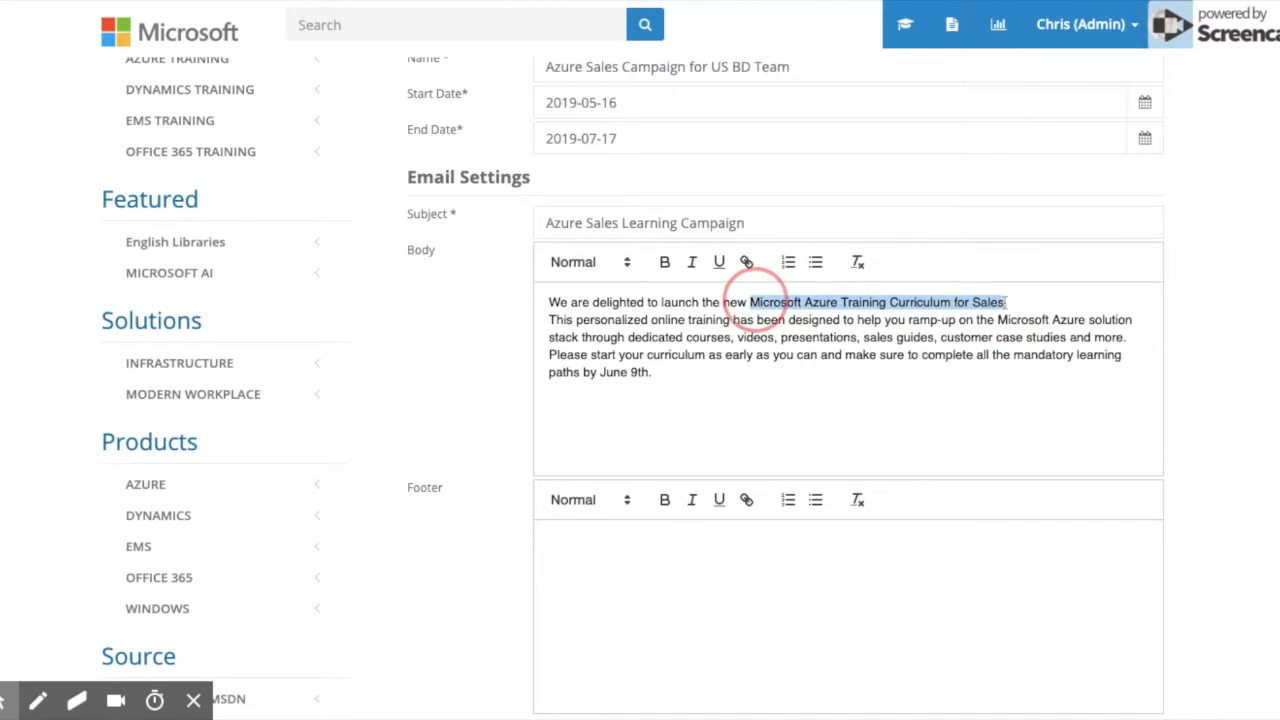
click(665, 262)
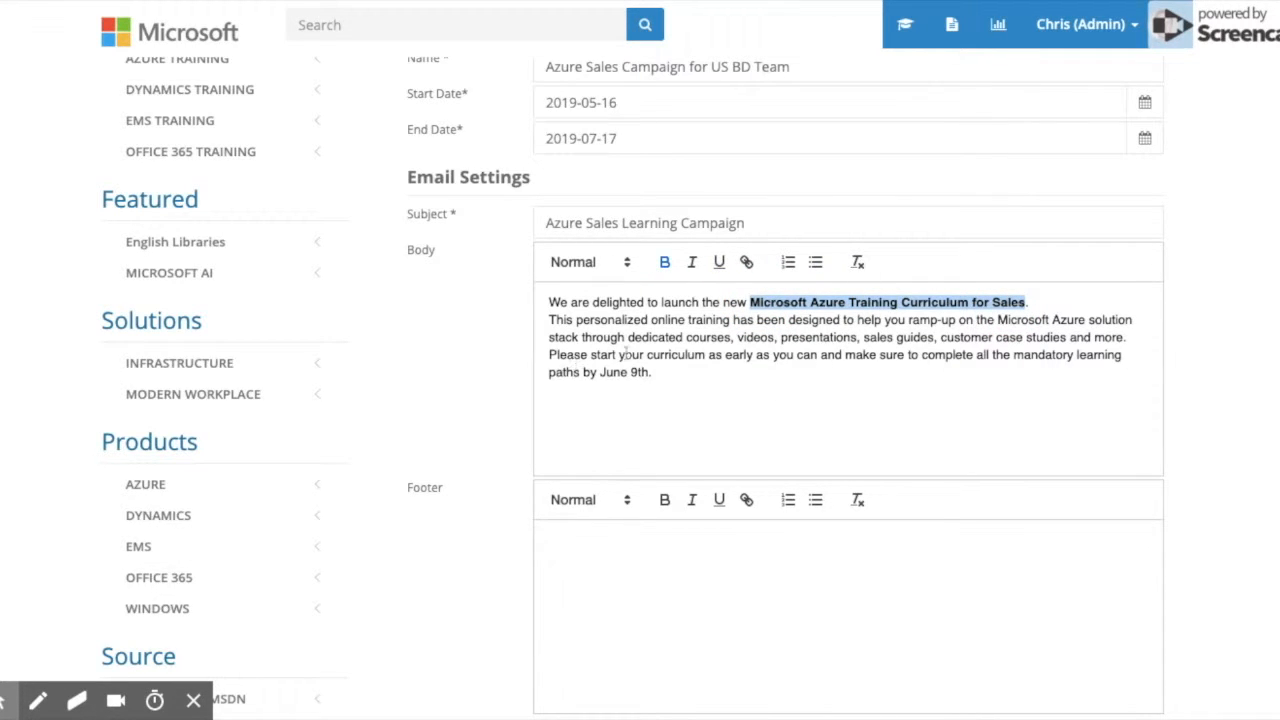
Change the body's June 9th deadline to July 17th 2019.
click(663, 375)
drag(630, 373, 648, 372)
text(August)
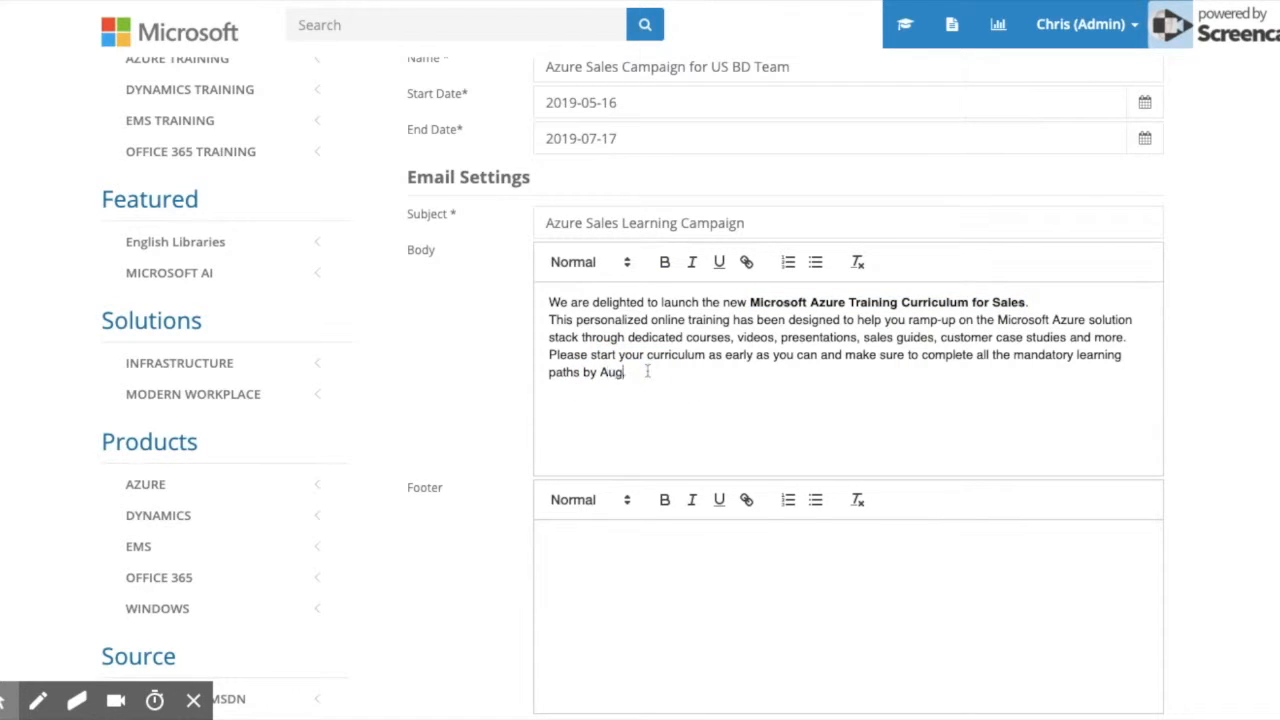
key(BackSpace)
key(BackSpace)
key(BackSpace)
key(BackSpace)
key(BackSpace)
key(BackSpace)
text(July 17th.)
key(Left)
text(2019)
Add the WW Learning Team thank-you and contact footer, then save the campaign.
click(580, 545)
key(ctrl+v)
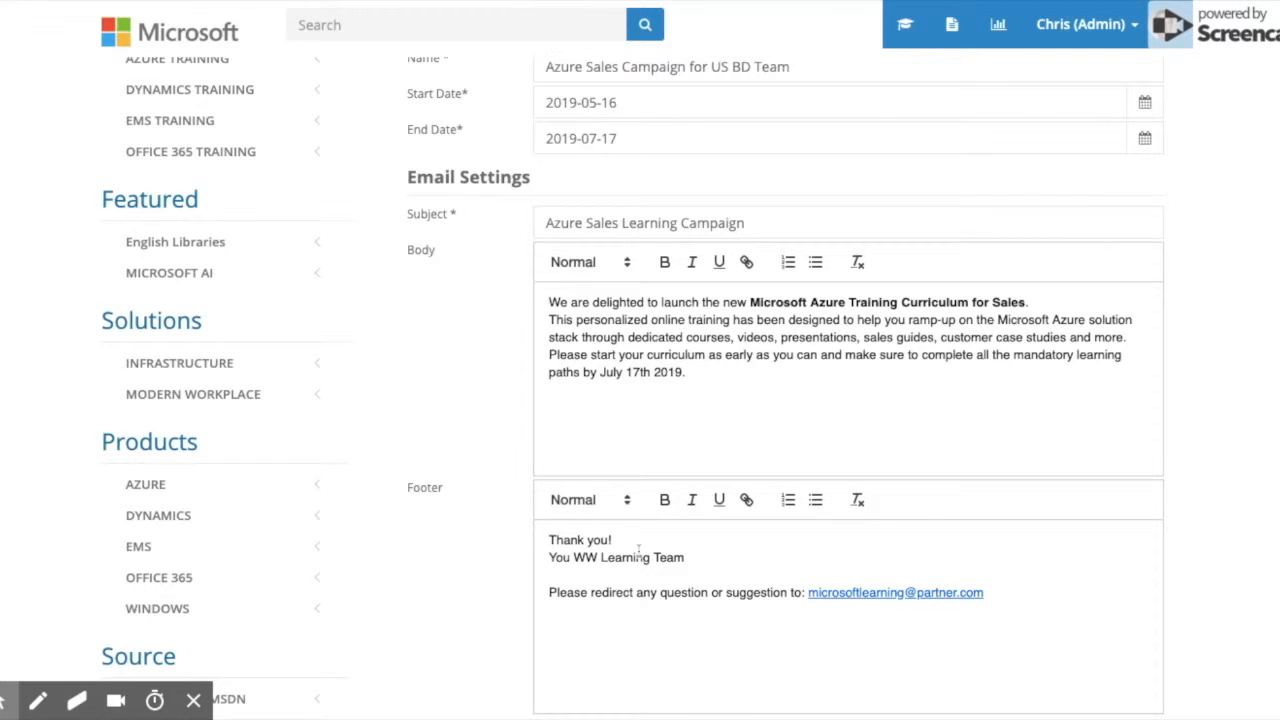
scroll(651, 553, down, 1)
triple_click(551, 537)
click(718, 538)
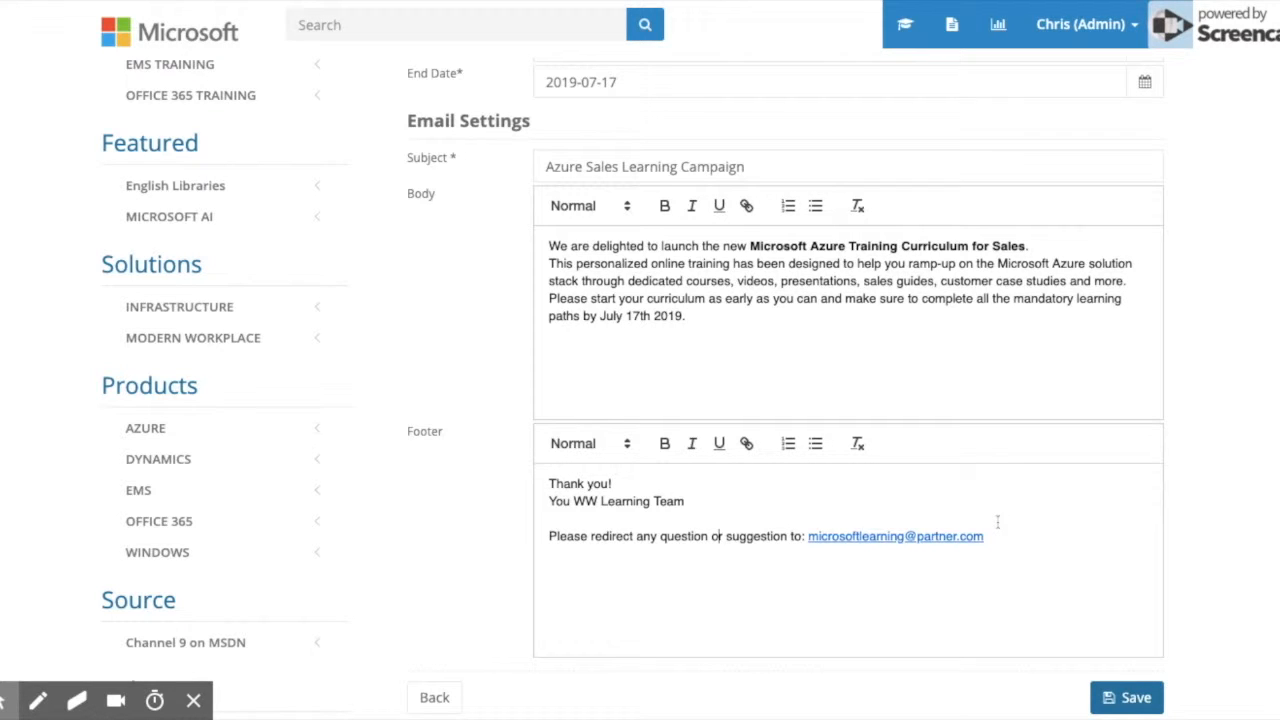
scroll(997, 521, up, 5)
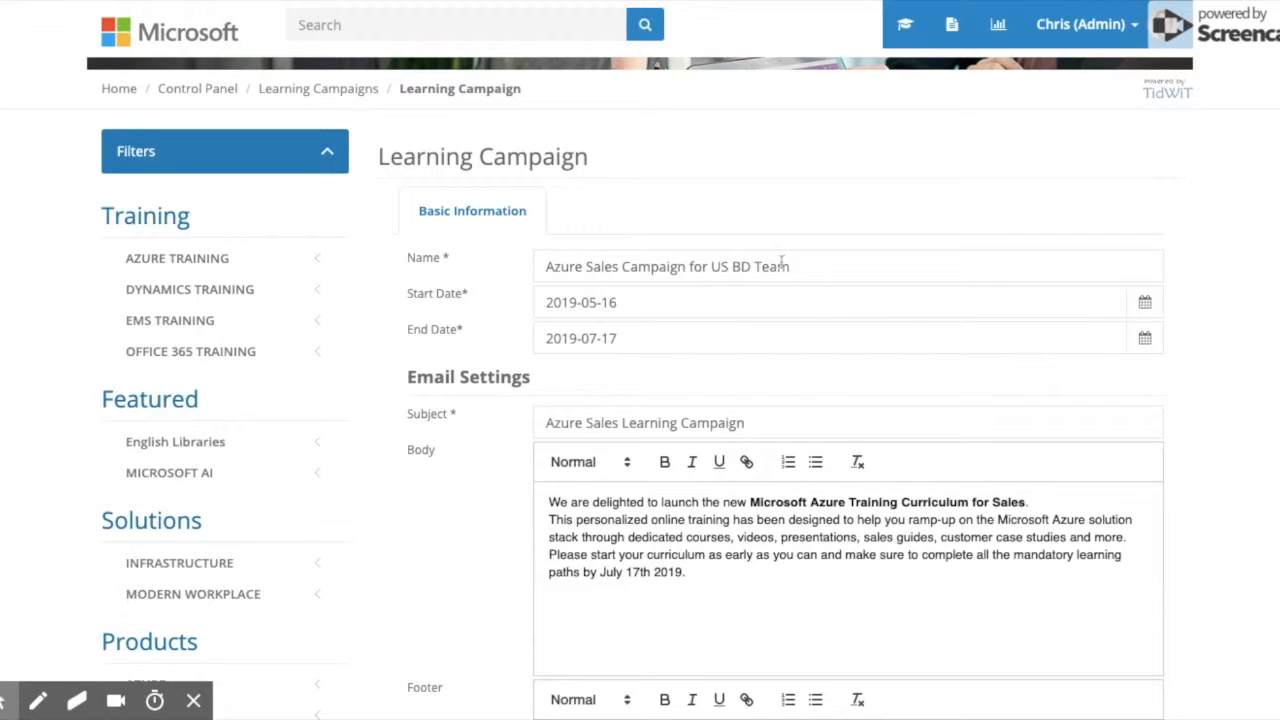
scroll(903, 329, down, 4)
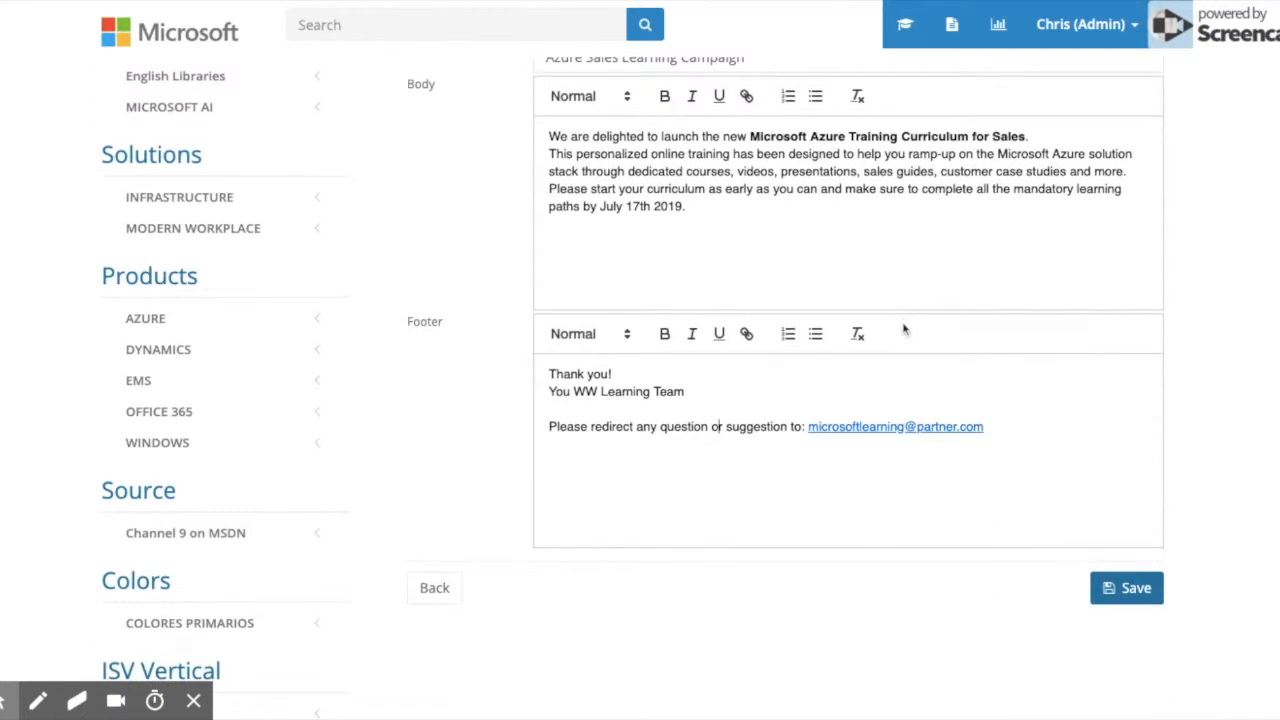
click(1128, 590)
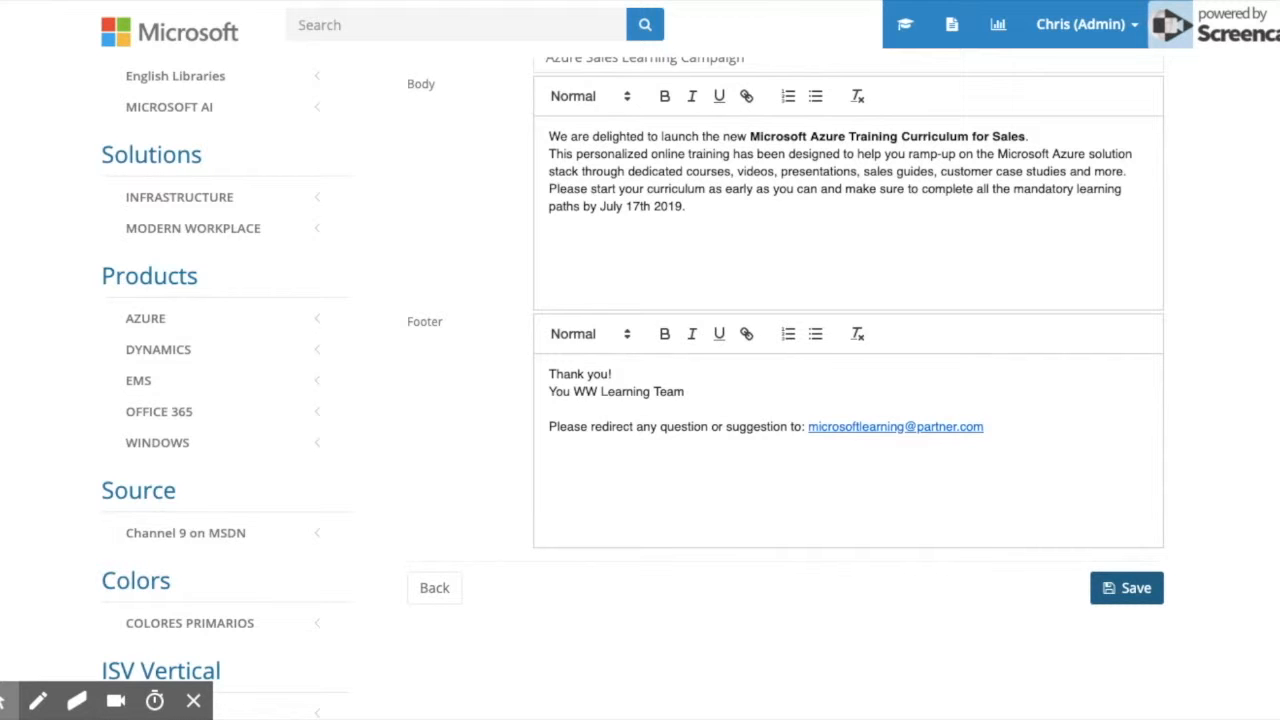
Show the saved campaign's Learning Paths tab, which has no paths yet.
scroll(988, 361, down, 3)
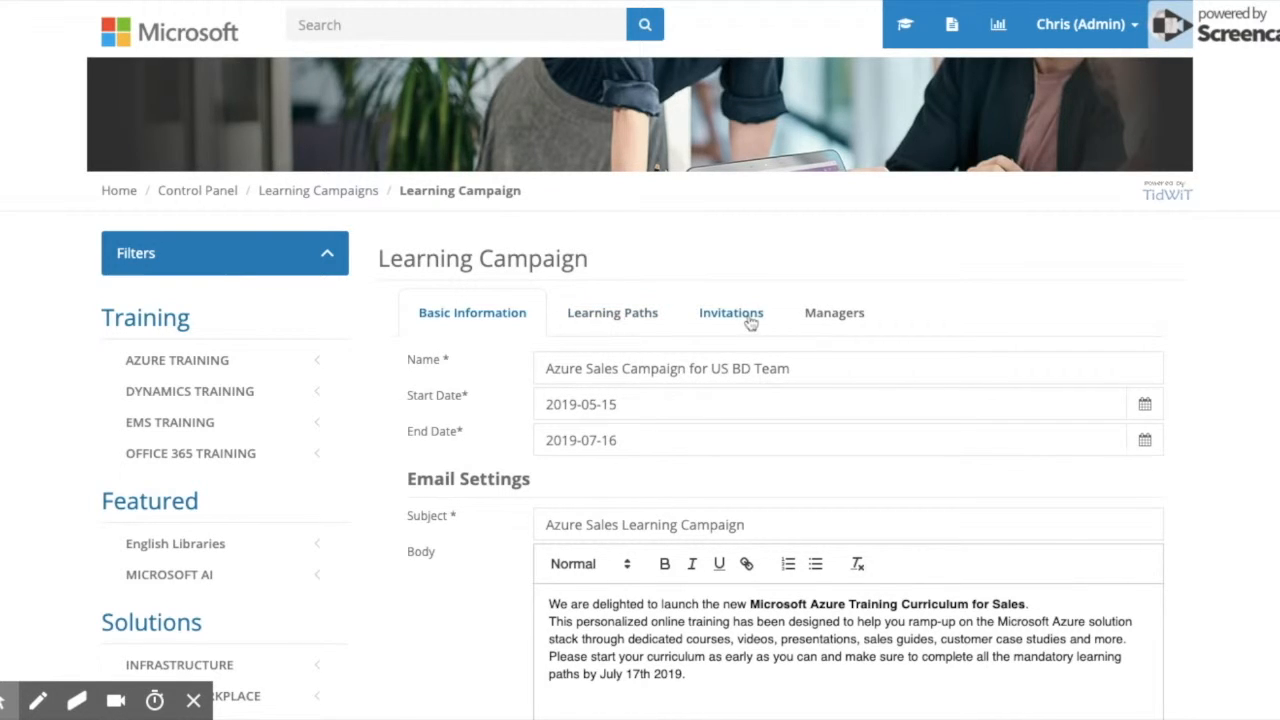
scroll(888, 270, down, 1)
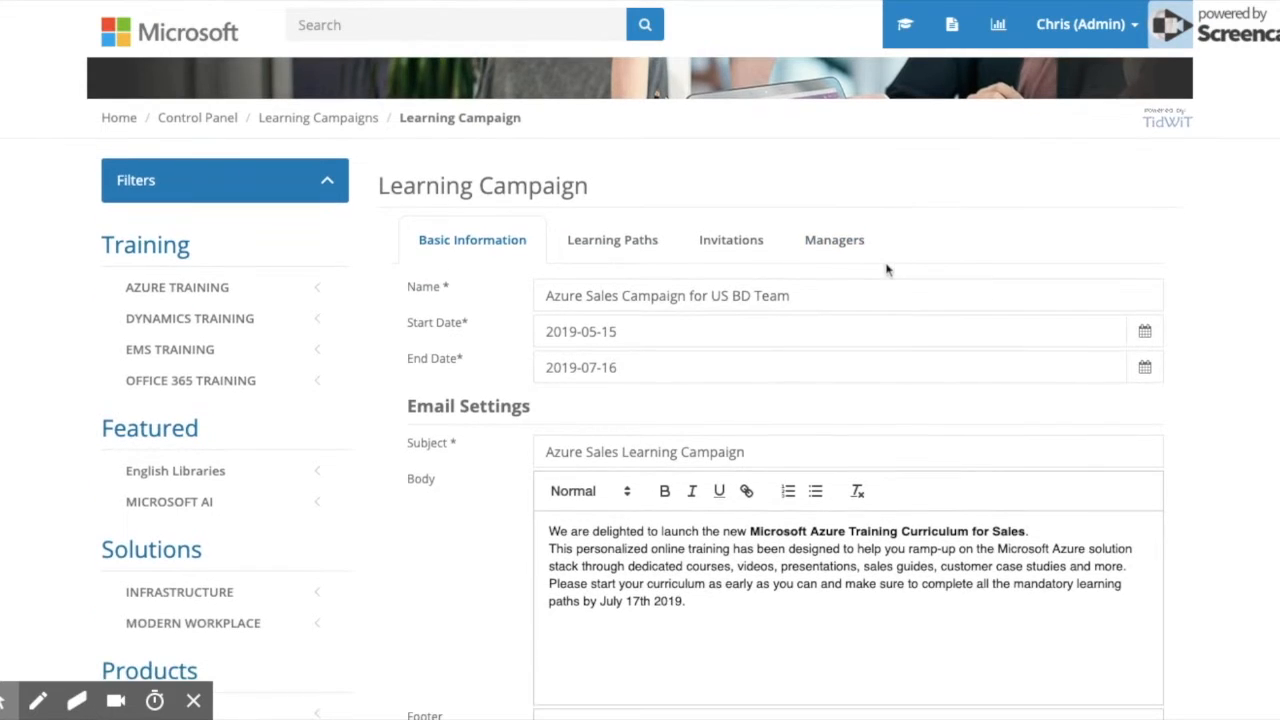
click(615, 243)
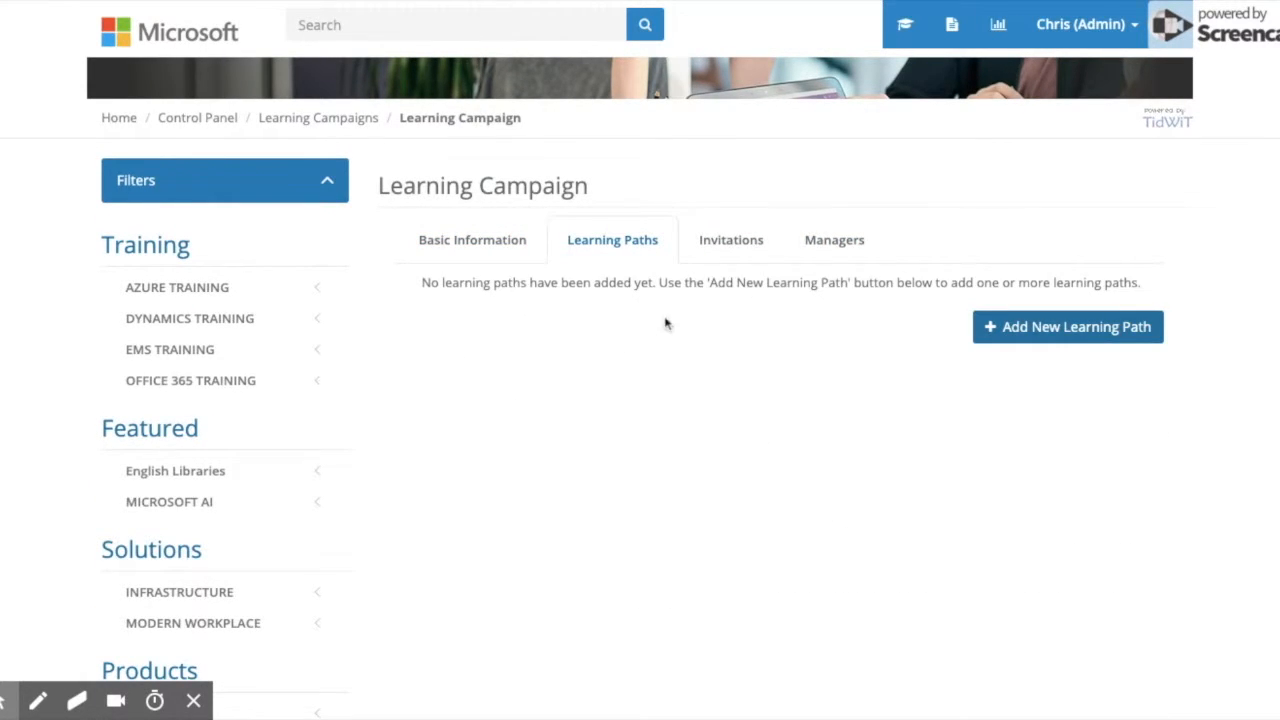
Search for and add the Microsoft Azure Sales Fundamentals learning path.
click(1037, 343)
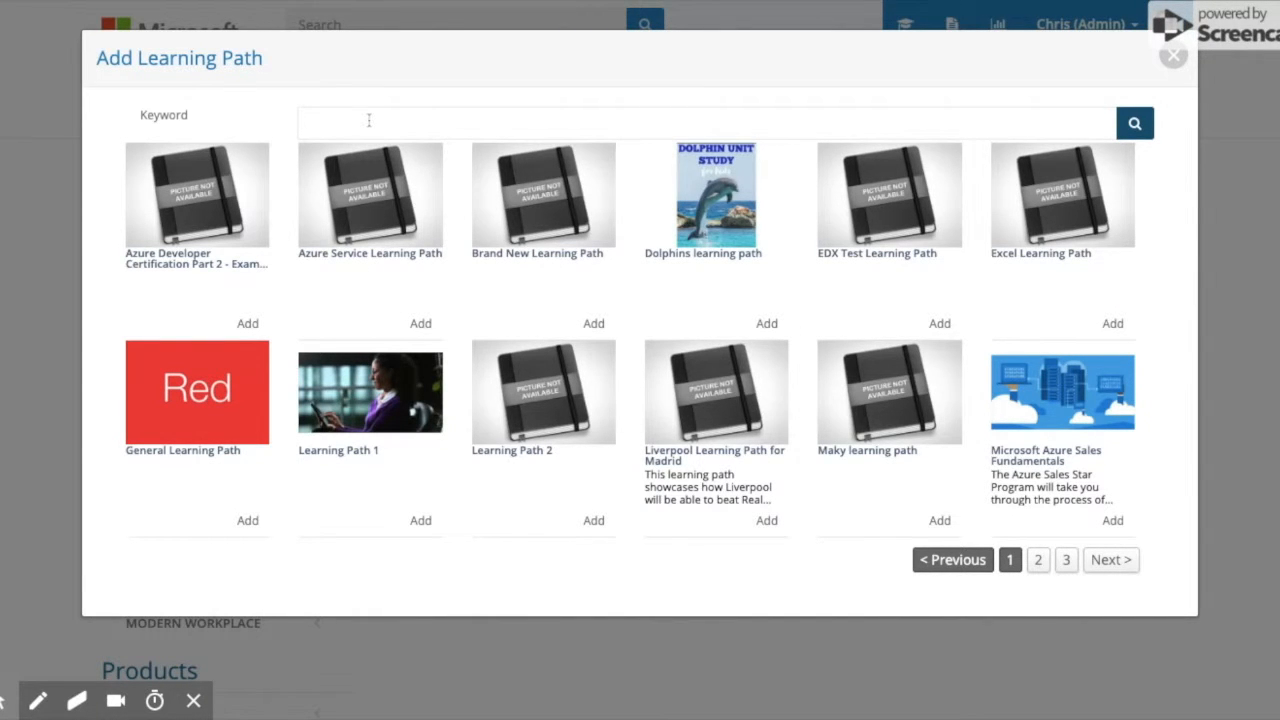
click(366, 120)
text(Mi)
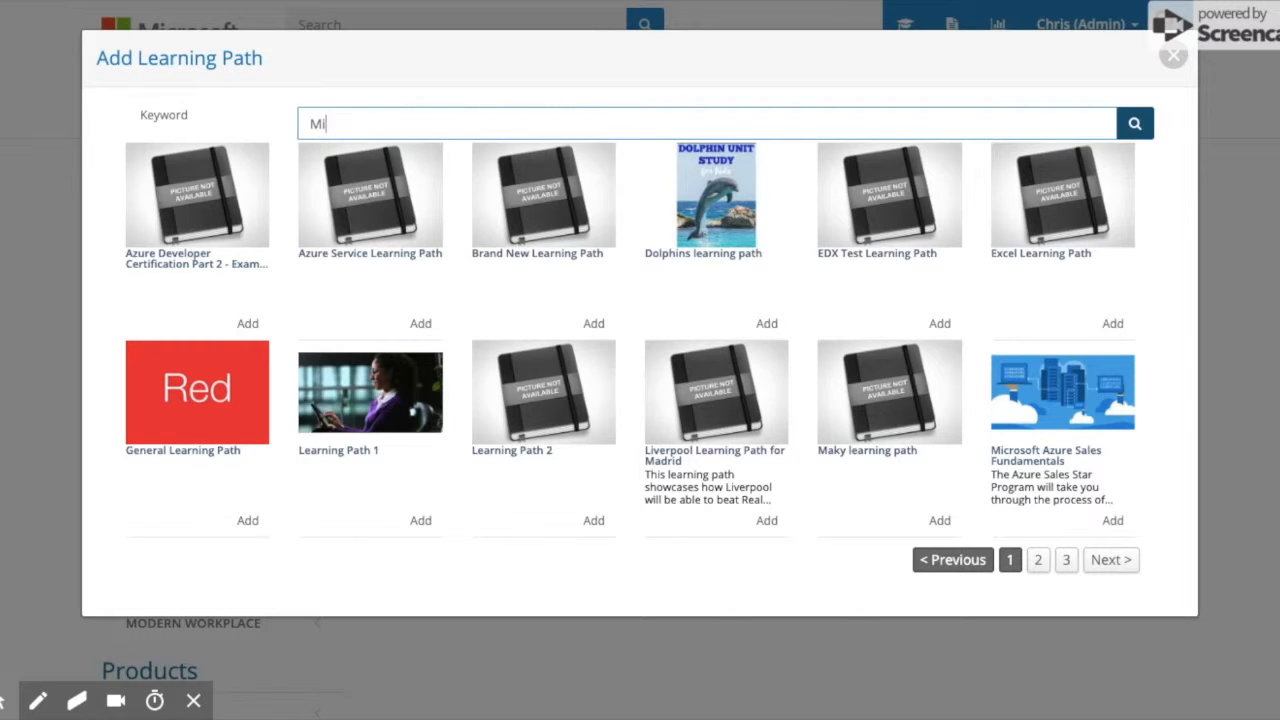
text(crosoft )
text(Azure Sales Fu)
text(na)
text(daemn)
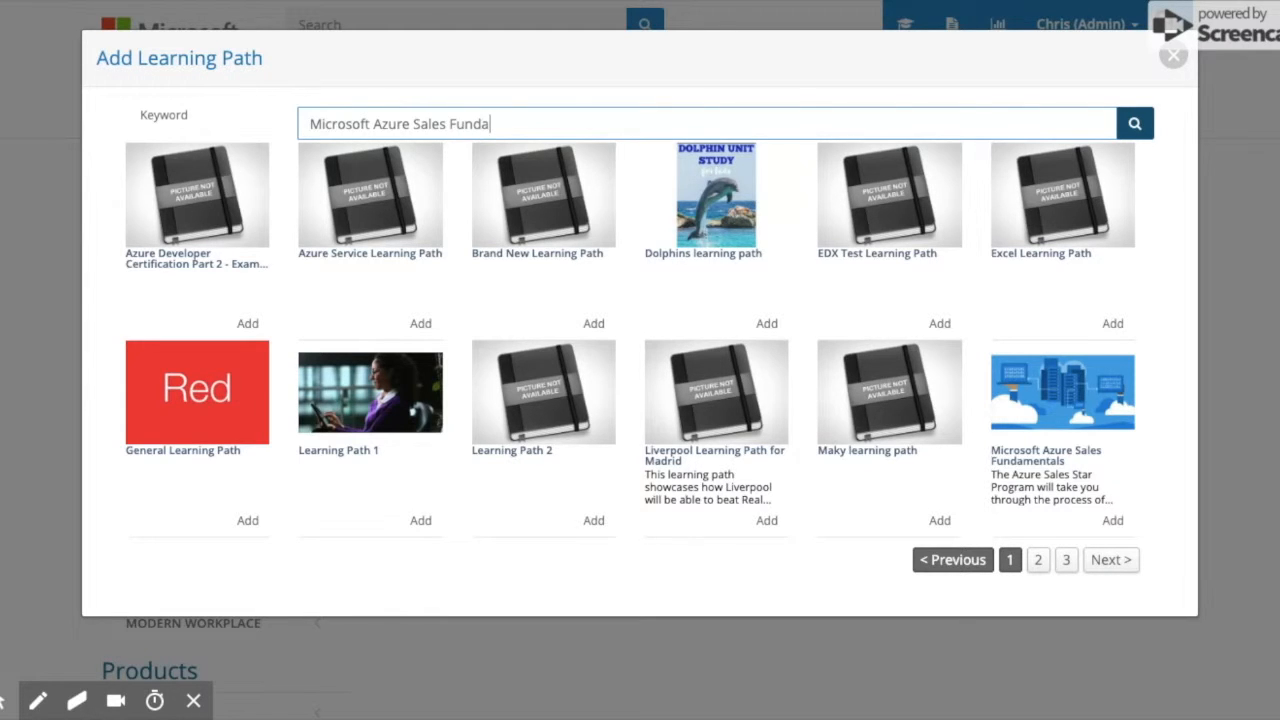
key(BackSpace)
key(BackSpace)
key(BackSpace)
text(mentals)
drag(592, 126, 273, 132)
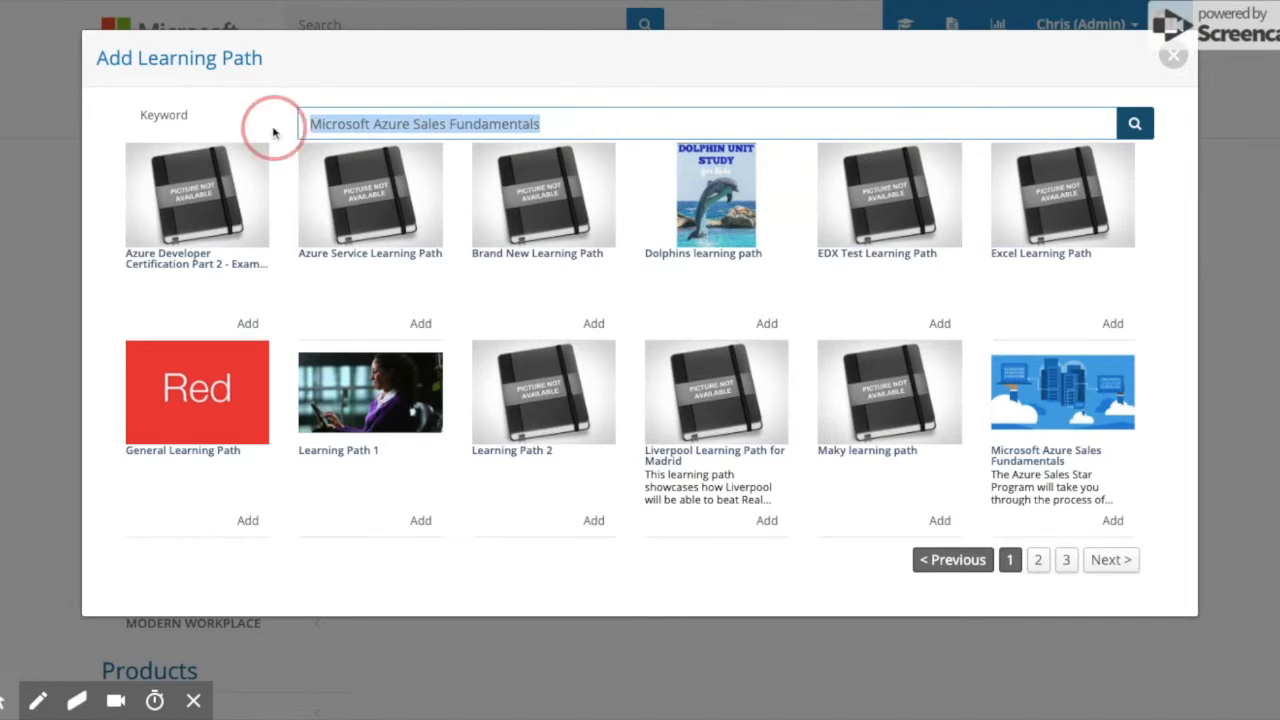
click(1133, 125)
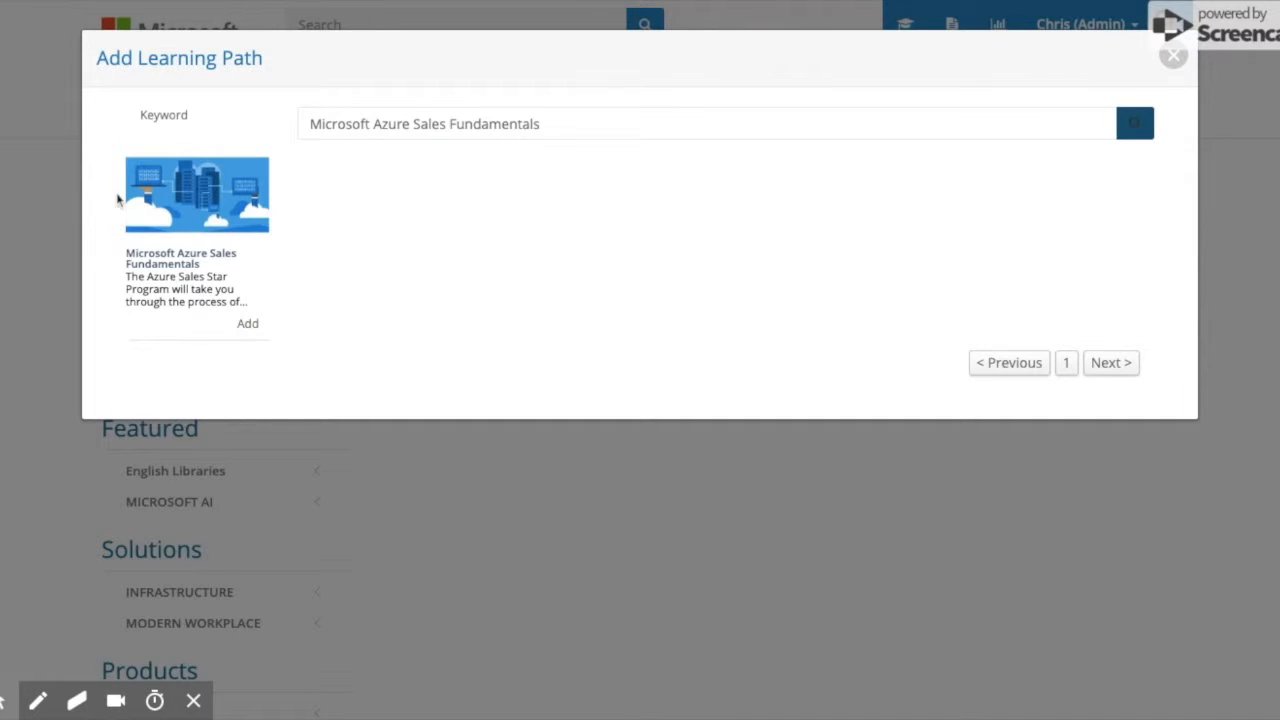
click(249, 326)
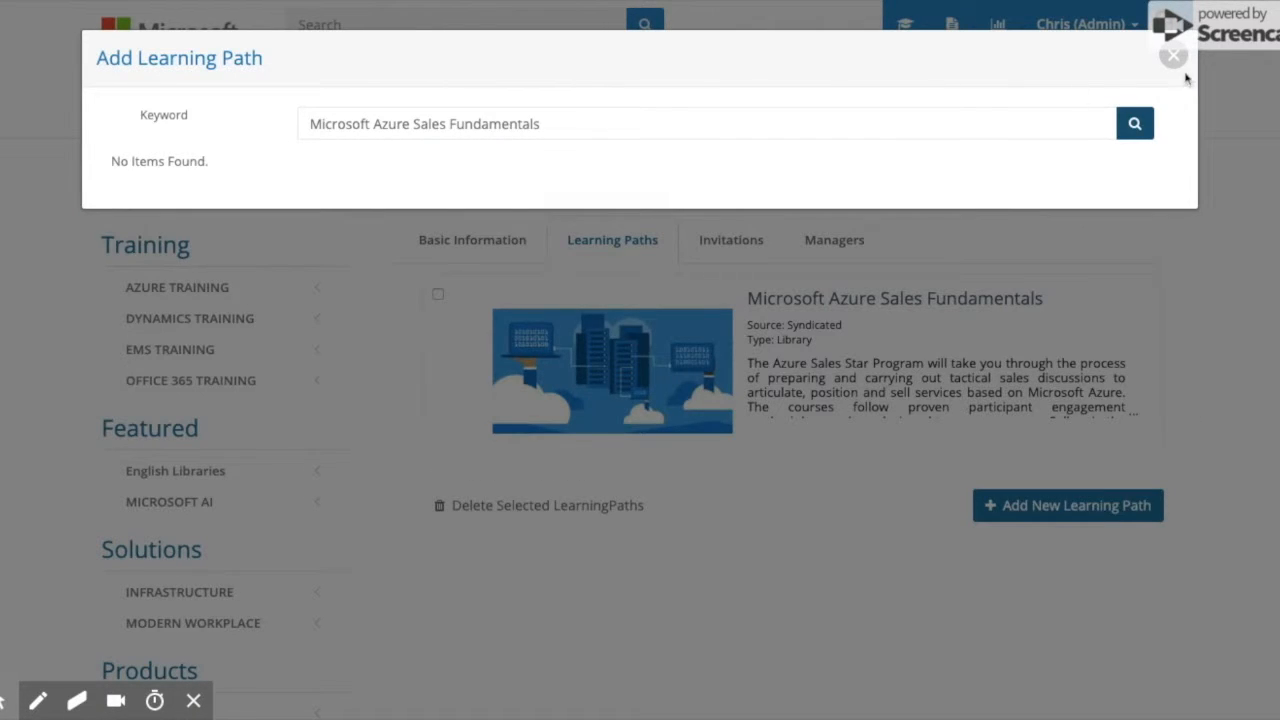
Clear the search, browse all paths, and add Microsoft Azure Sales Scenarios.
drag(650, 126, 130, 122)
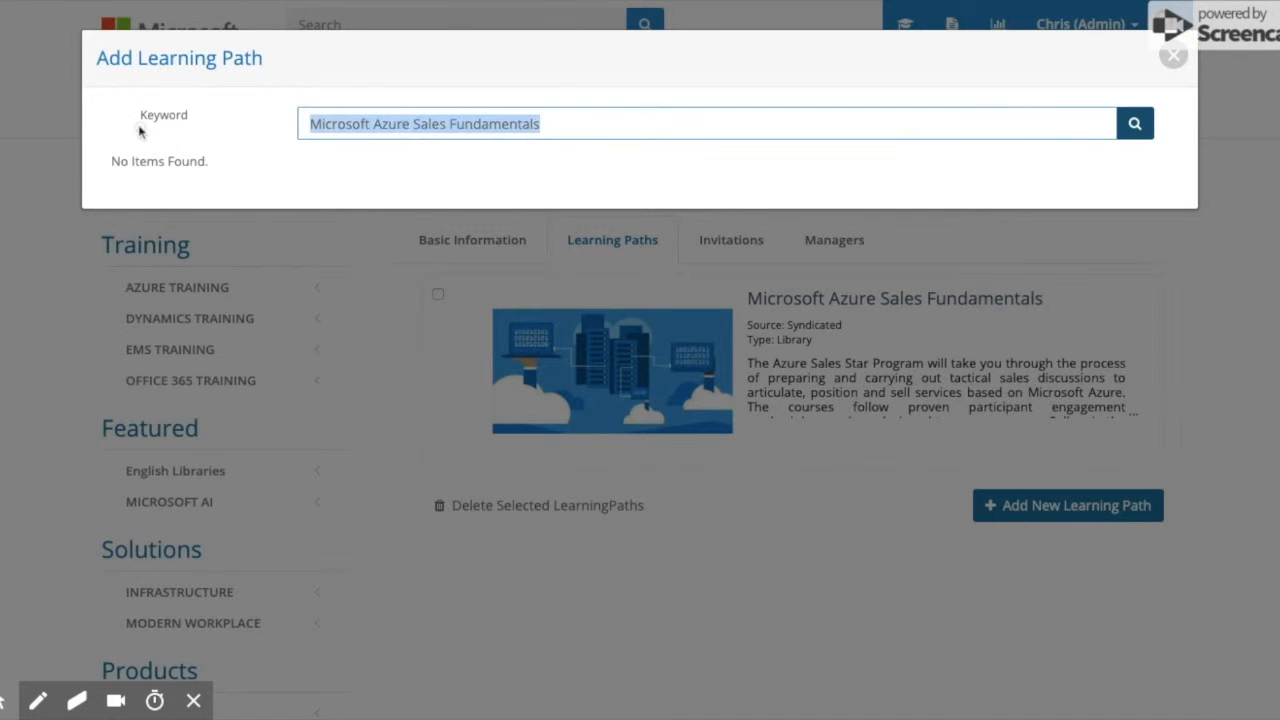
click(1148, 127)
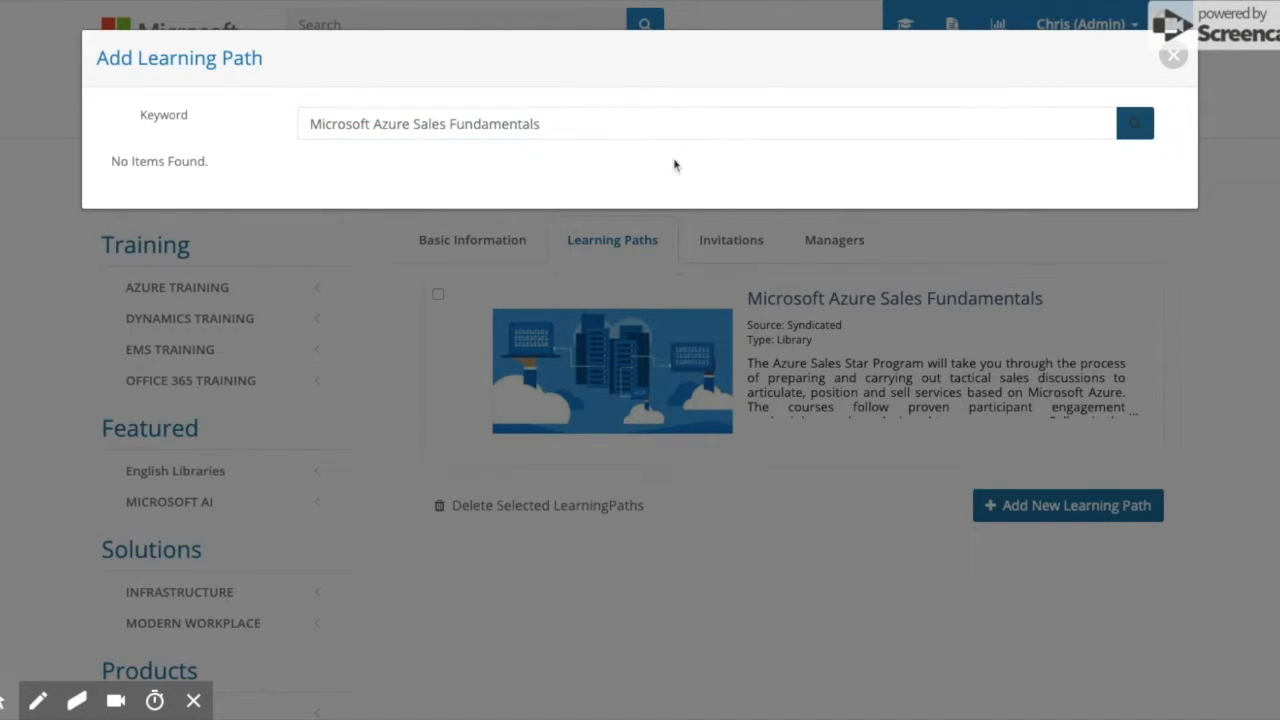
click(608, 123)
drag(610, 122, 214, 126)
key(BackSpace)
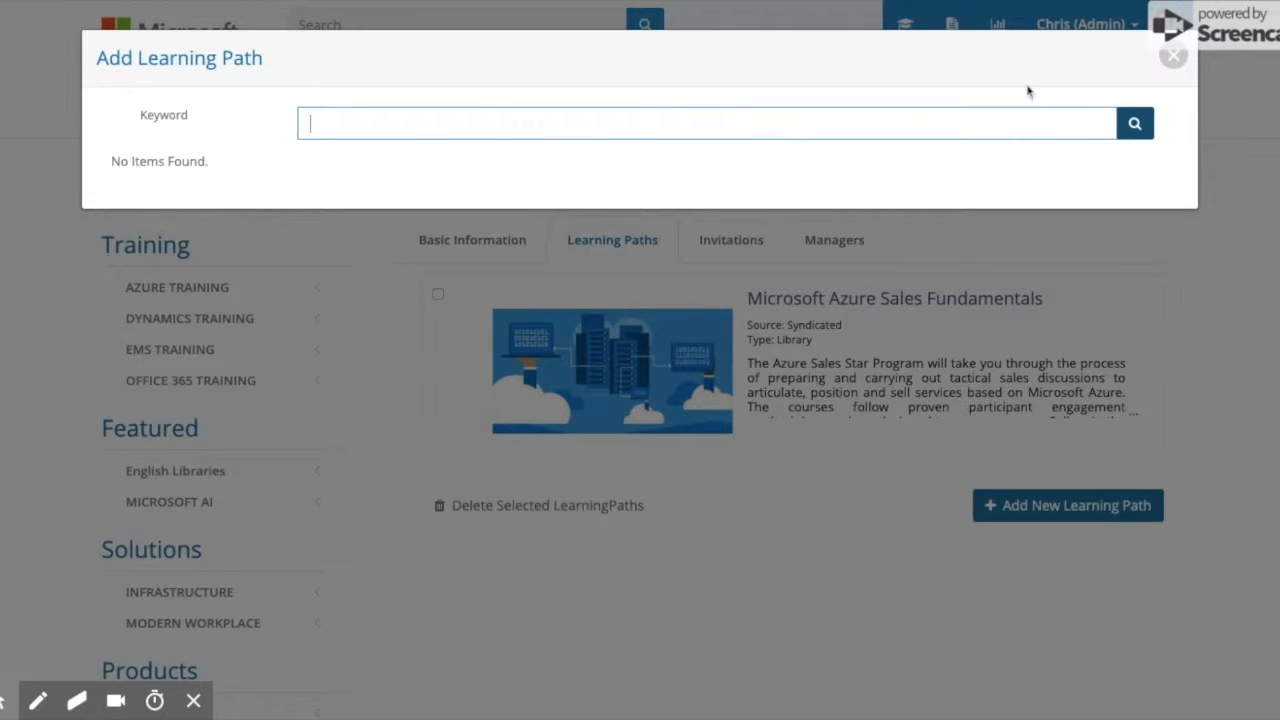
click(1138, 124)
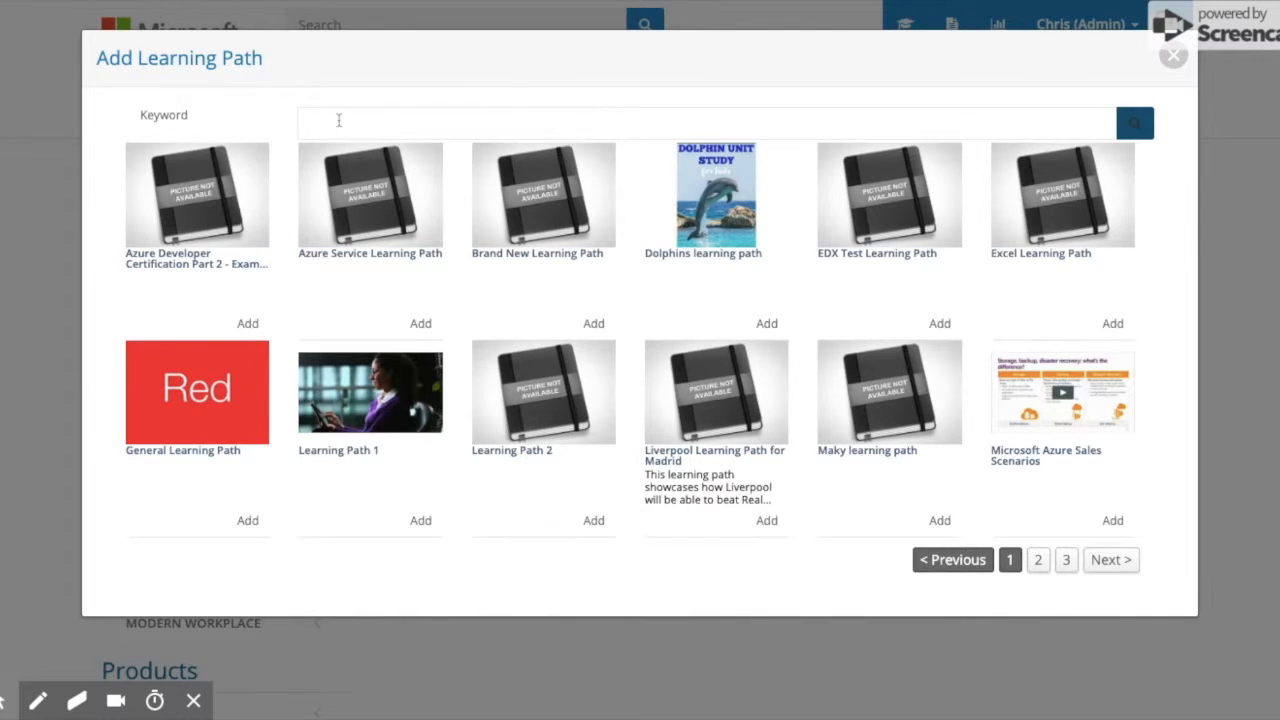
click(1039, 562)
click(1010, 562)
click(1113, 521)
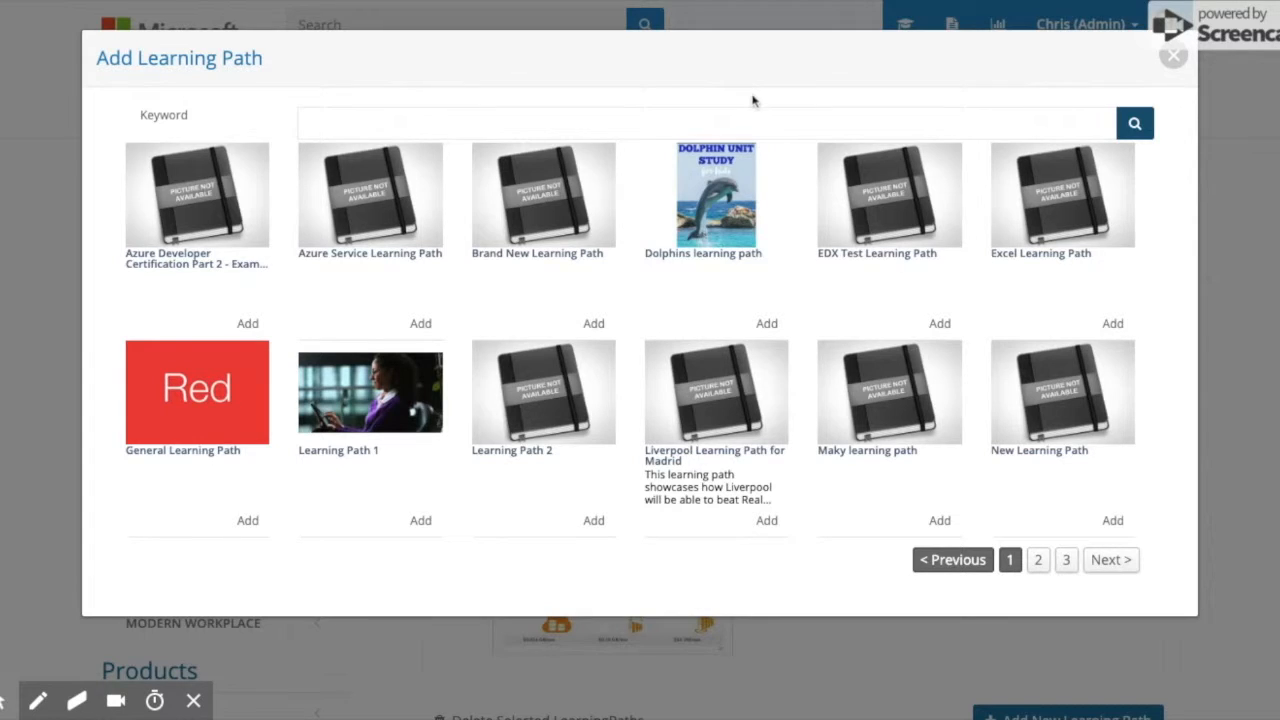
click(1176, 62)
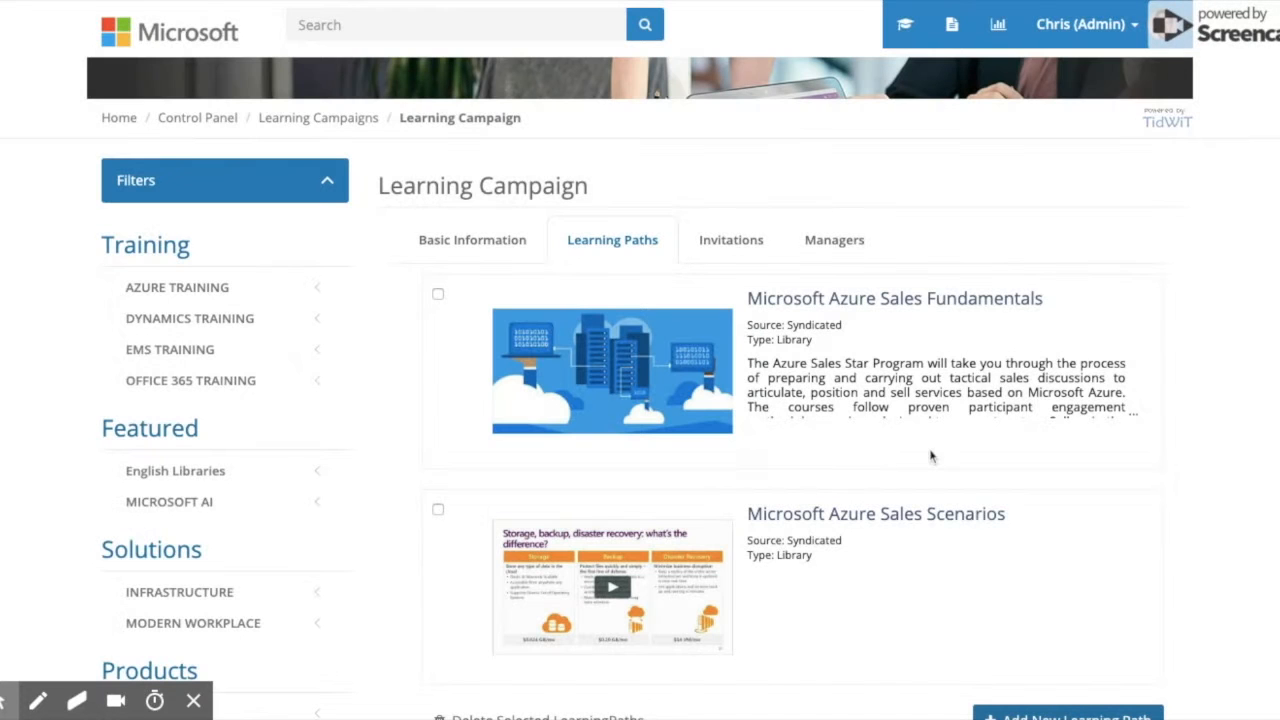
Review the two added learning paths, then switch to the campaign's Invitations tab.
scroll(980, 396, down, 1)
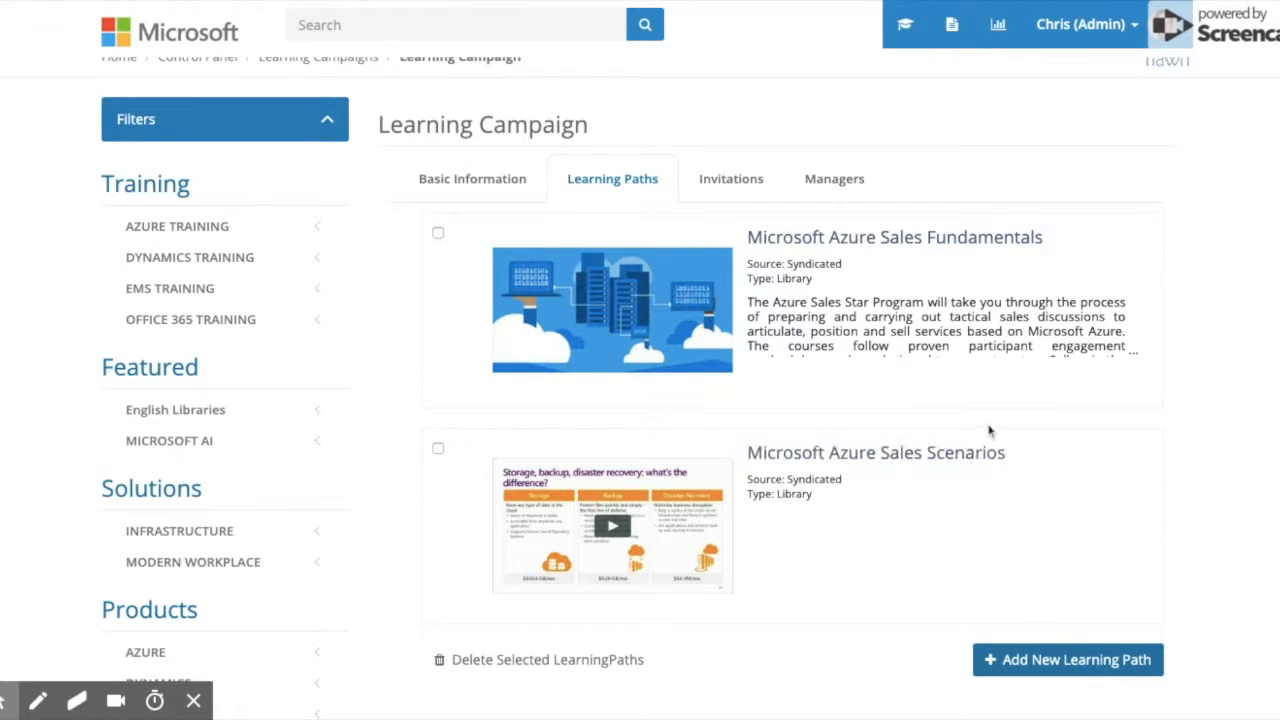
scroll(988, 430, up, 1)
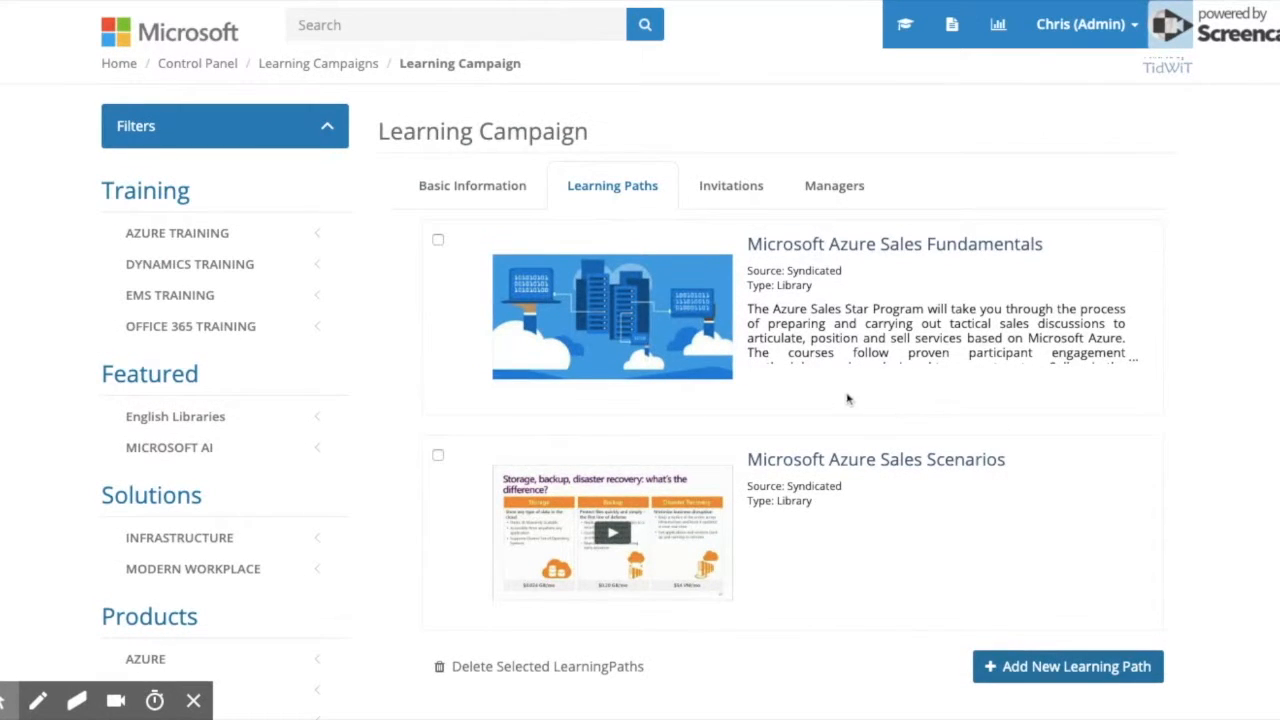
click(438, 456)
click(438, 456)
click(1036, 664)
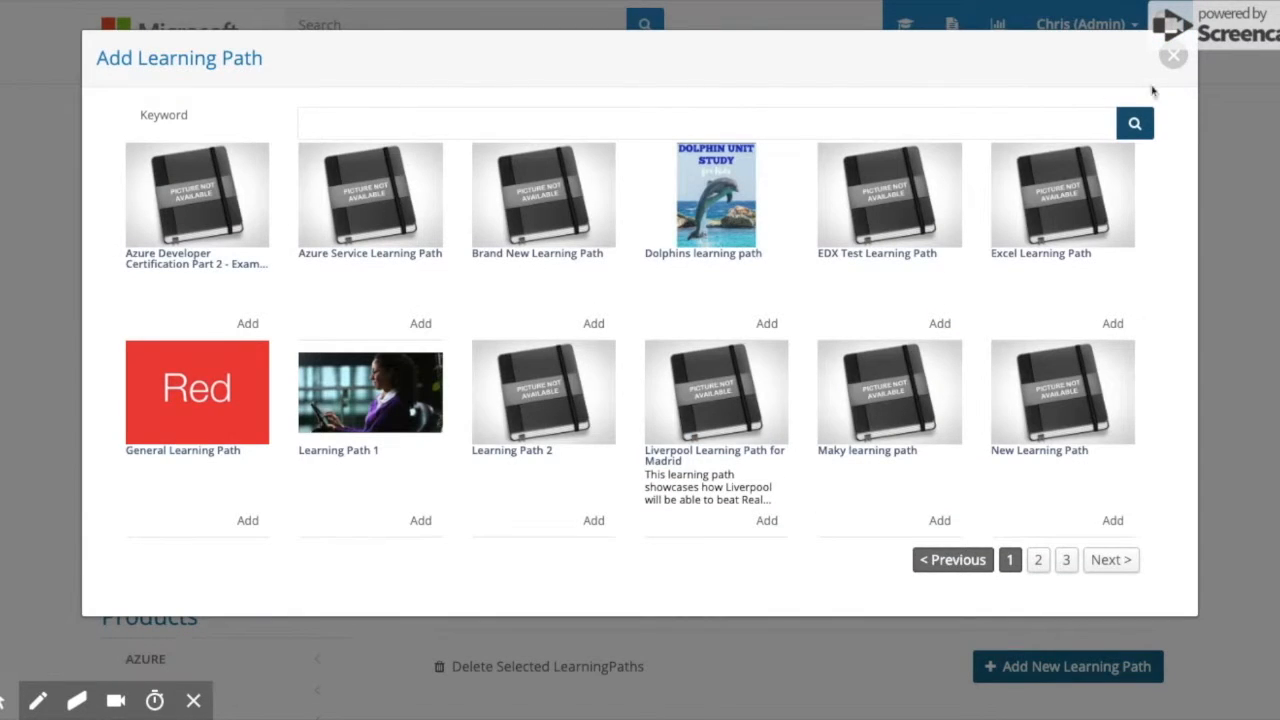
click(1176, 60)
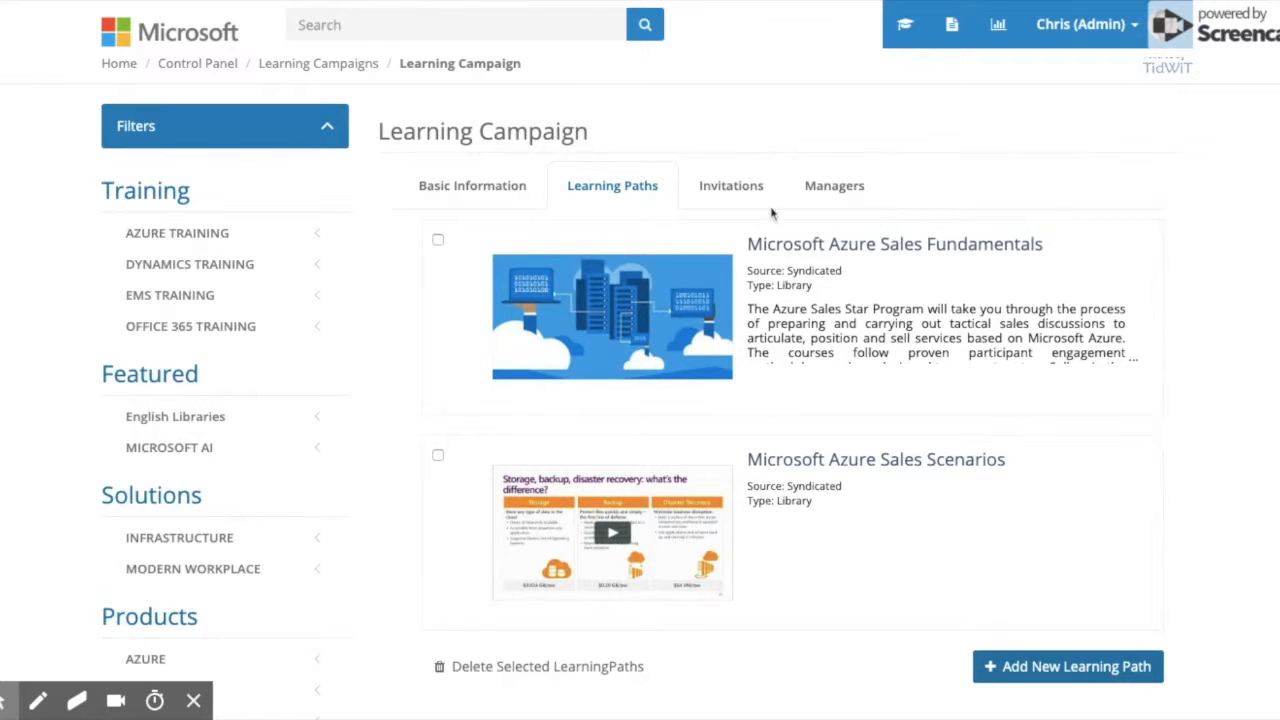
click(723, 187)
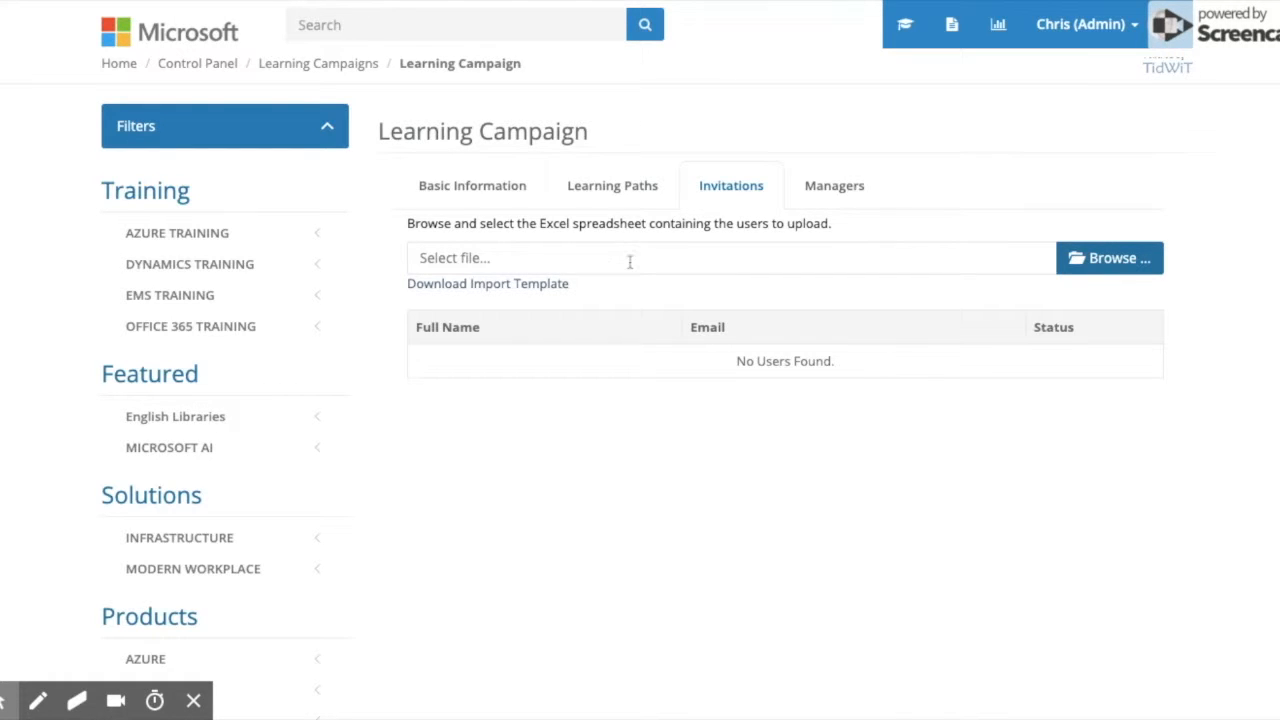
Download the import template and upload the filled spreadsheet, adding one test user as Not Sent.
click(458, 289)
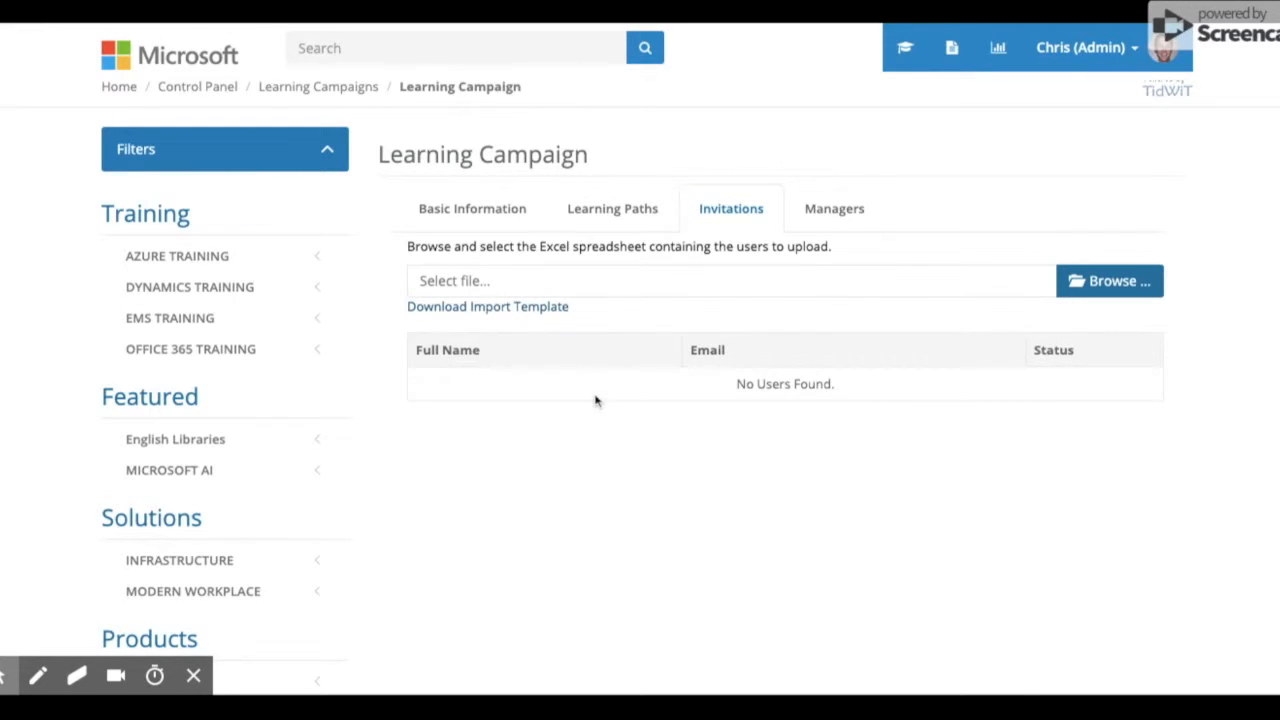
click(1108, 286)
click(1010, 280)
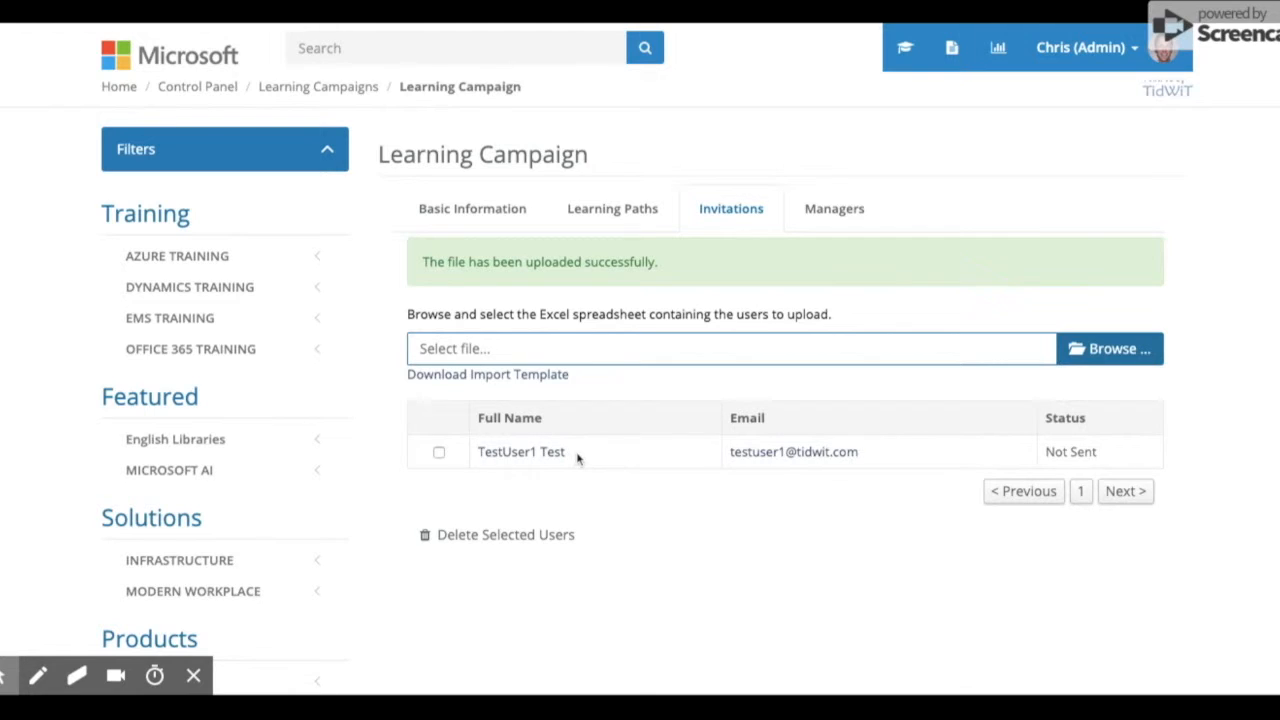
double_click(1056, 421)
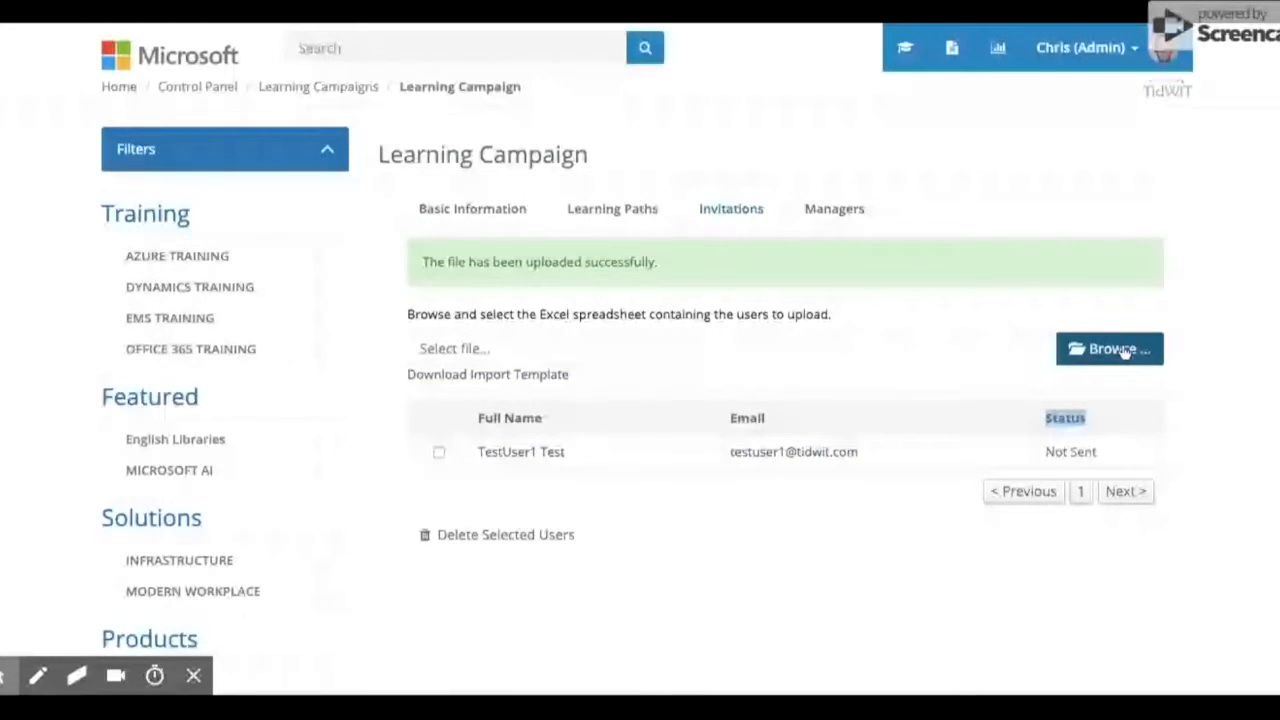
From the campaign's Managers tab, open Assign Manager and search for the test user by name.
click(838, 213)
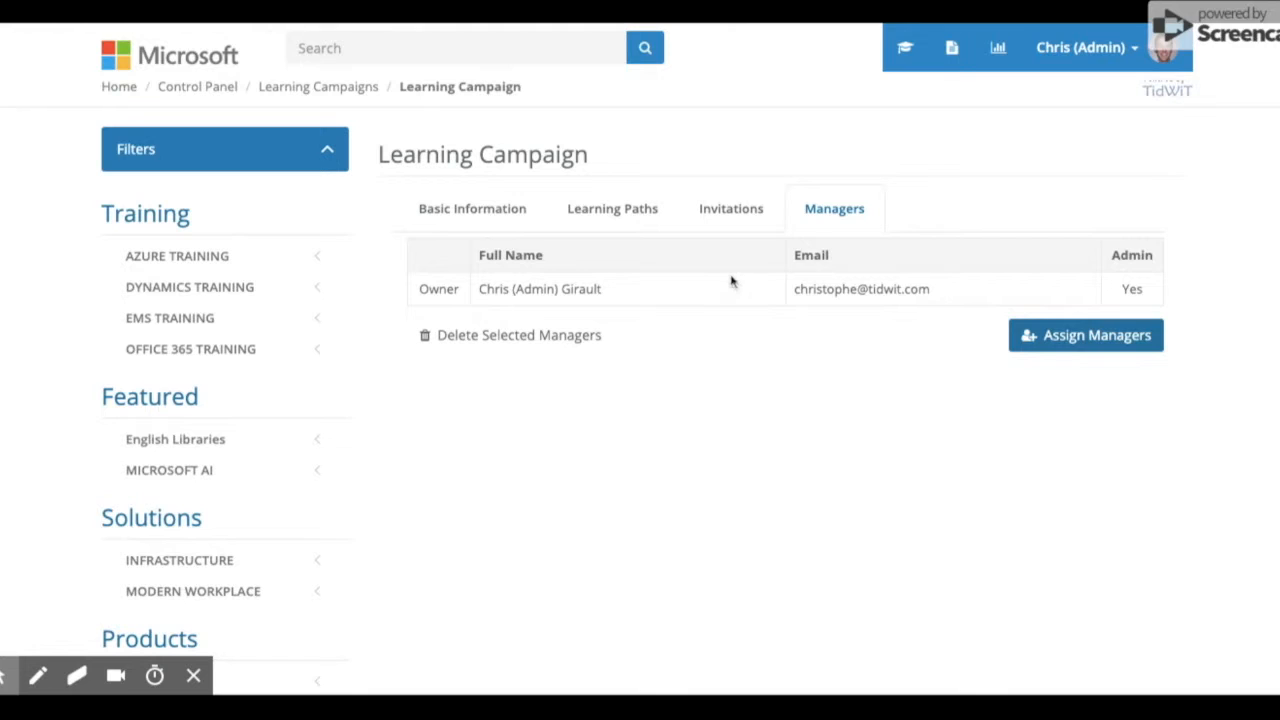
click(1073, 343)
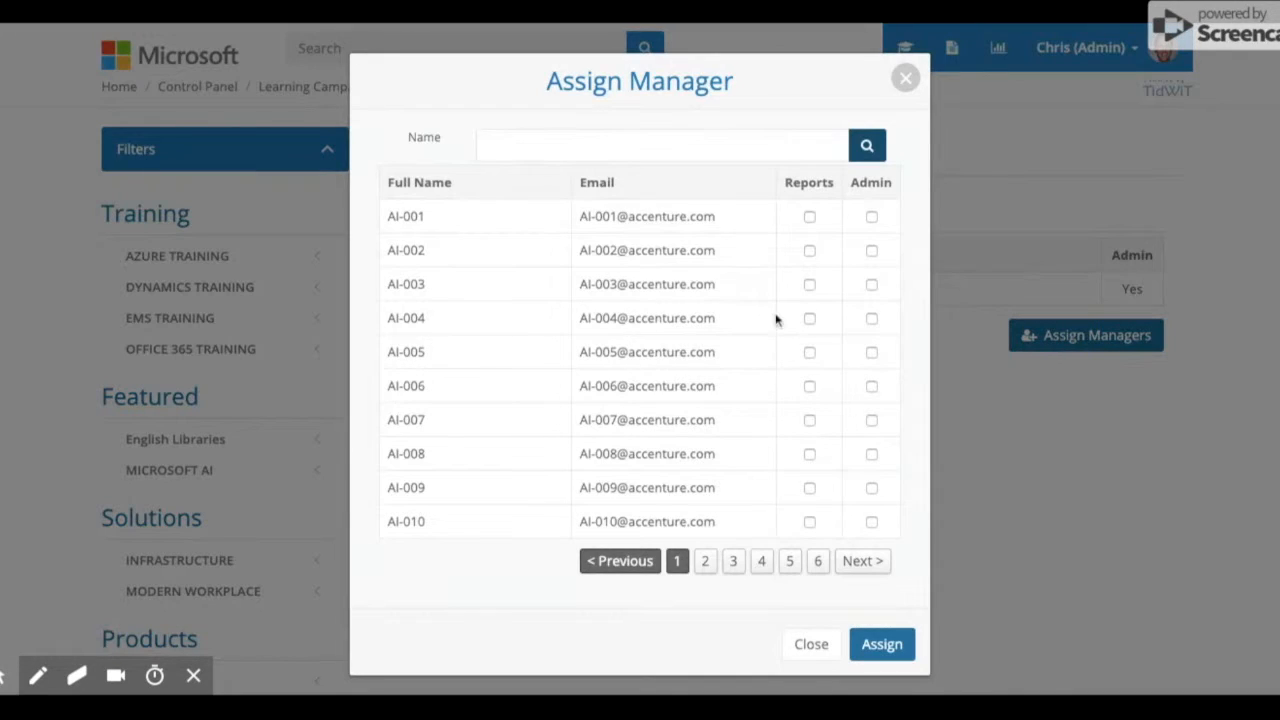
click(705, 564)
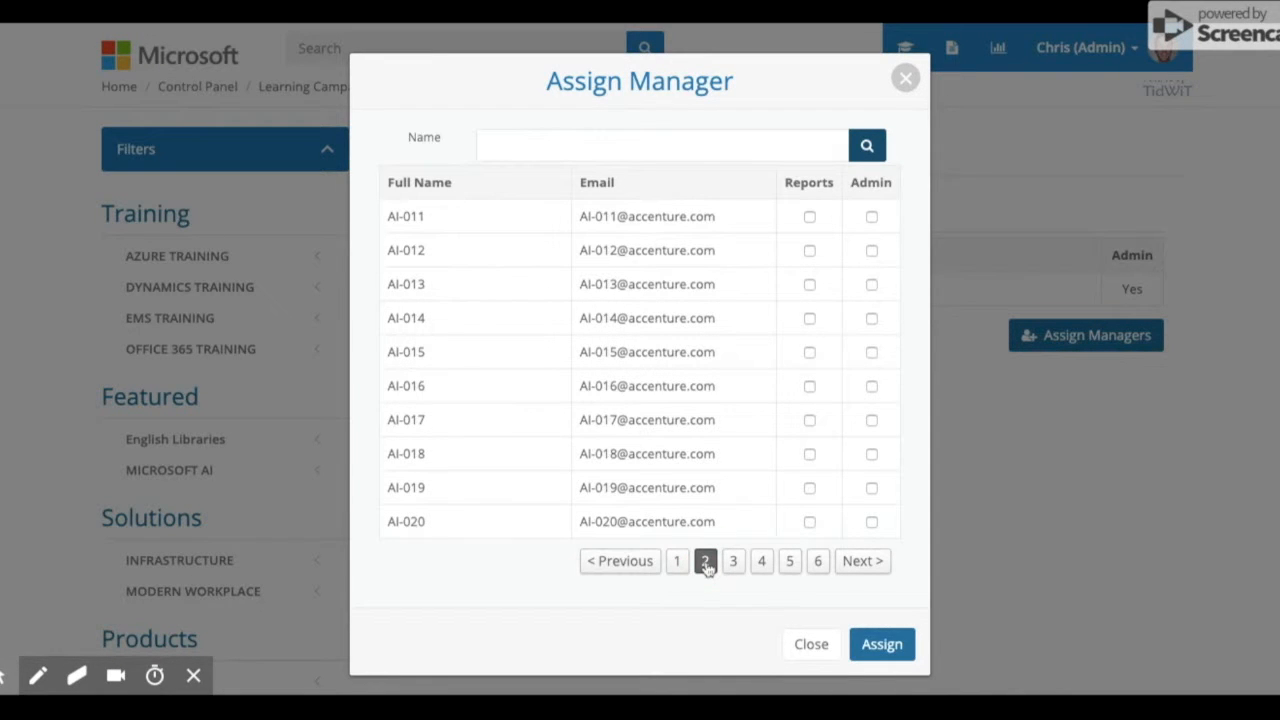
click(736, 564)
click(679, 563)
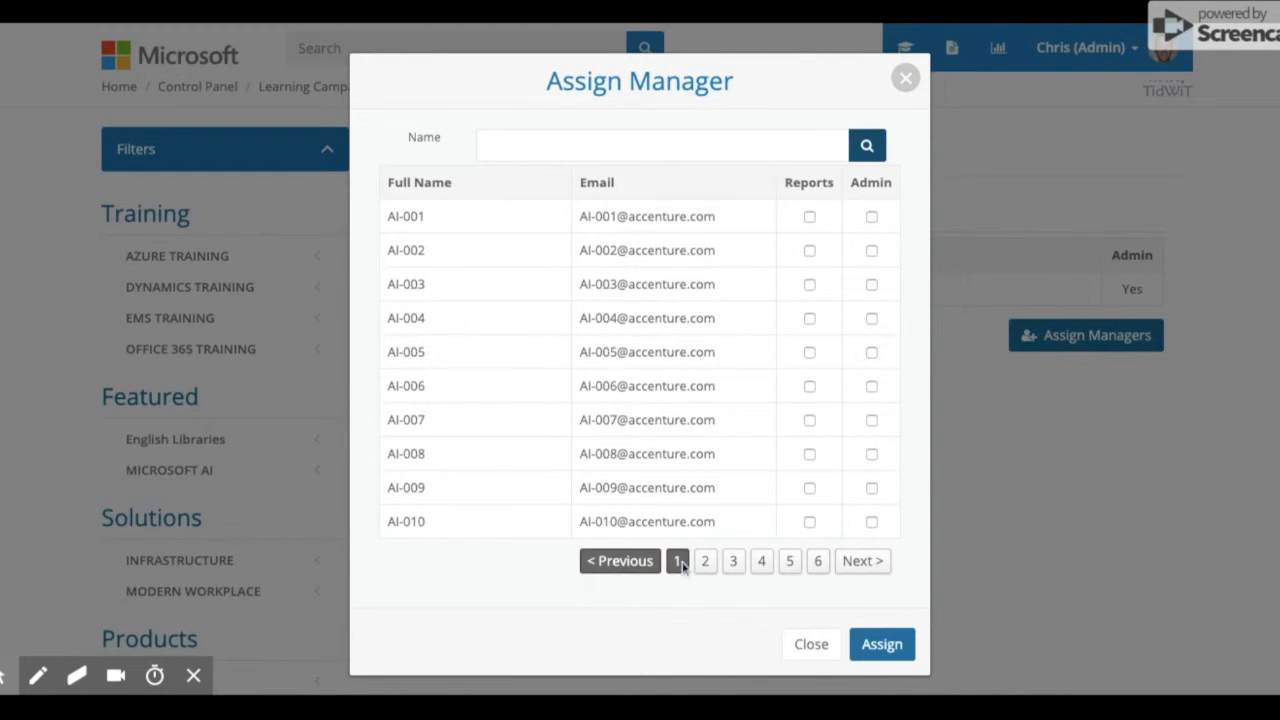
click(554, 147)
text(AI-)
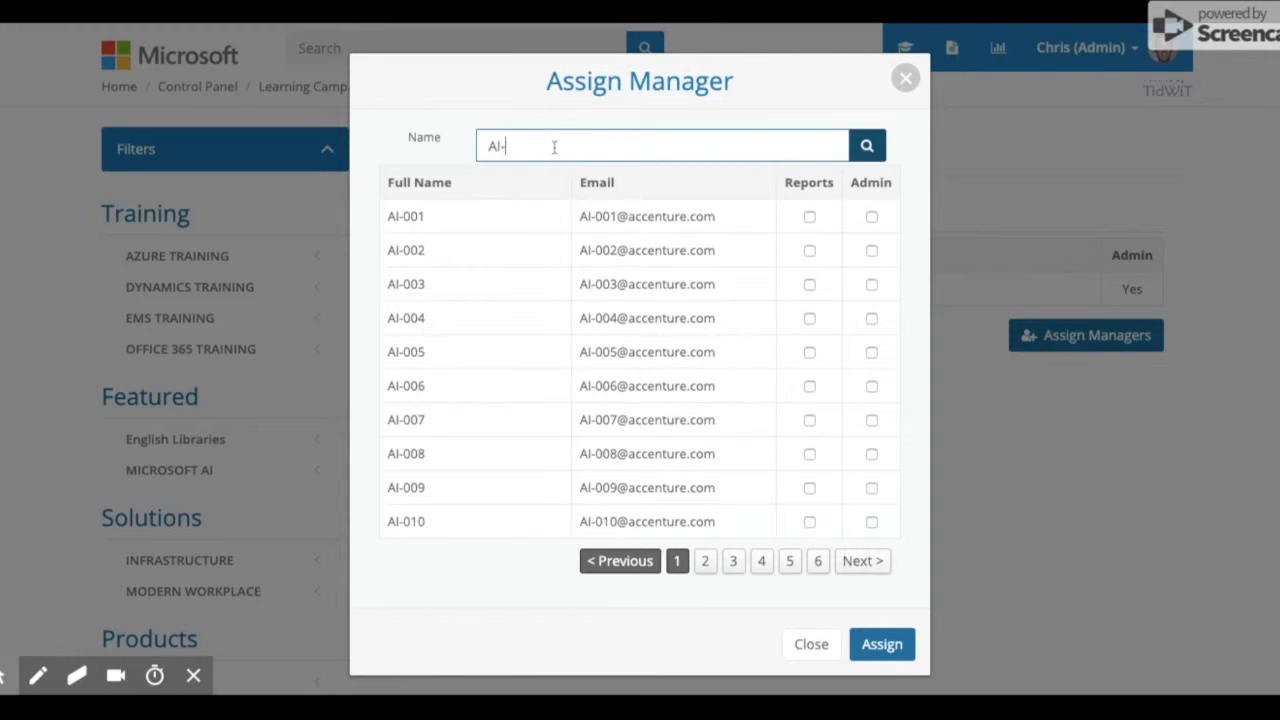
text(010)
click(864, 145)
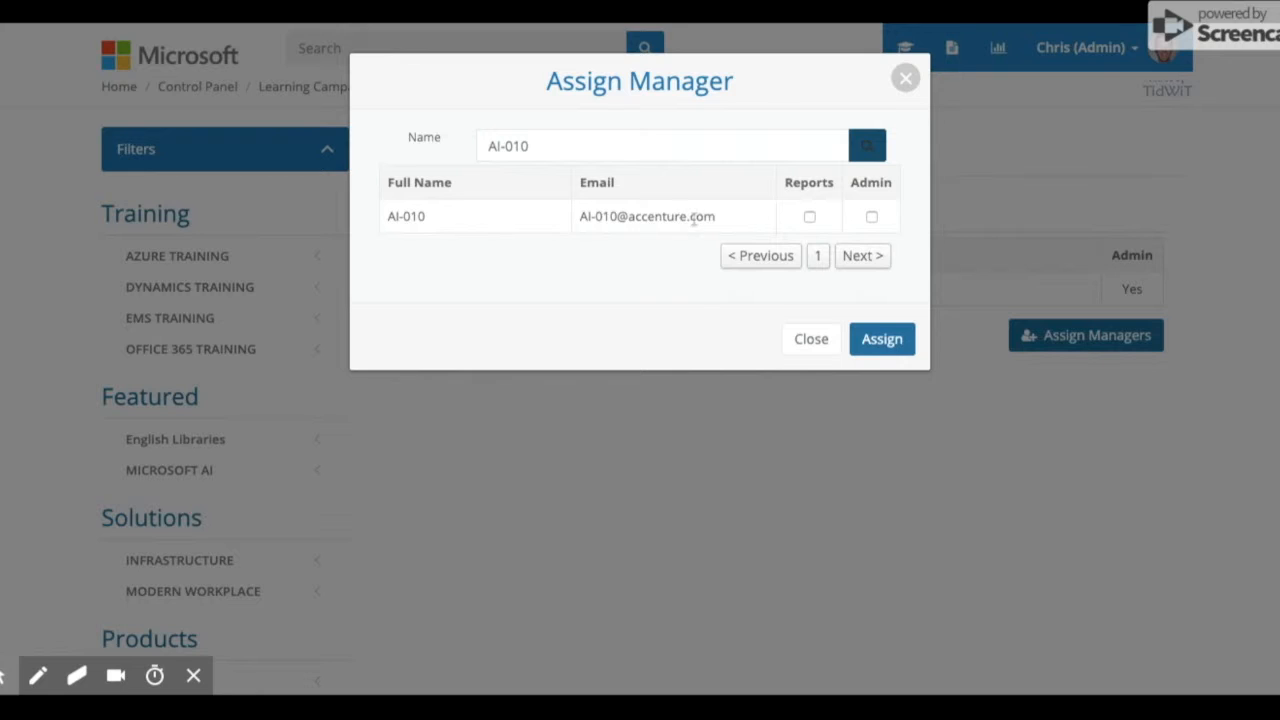
Assign the test user as a campaign manager with Admin rights and no Reports access.
click(810, 217)
click(810, 218)
click(811, 218)
click(811, 218)
click(871, 218)
click(886, 341)
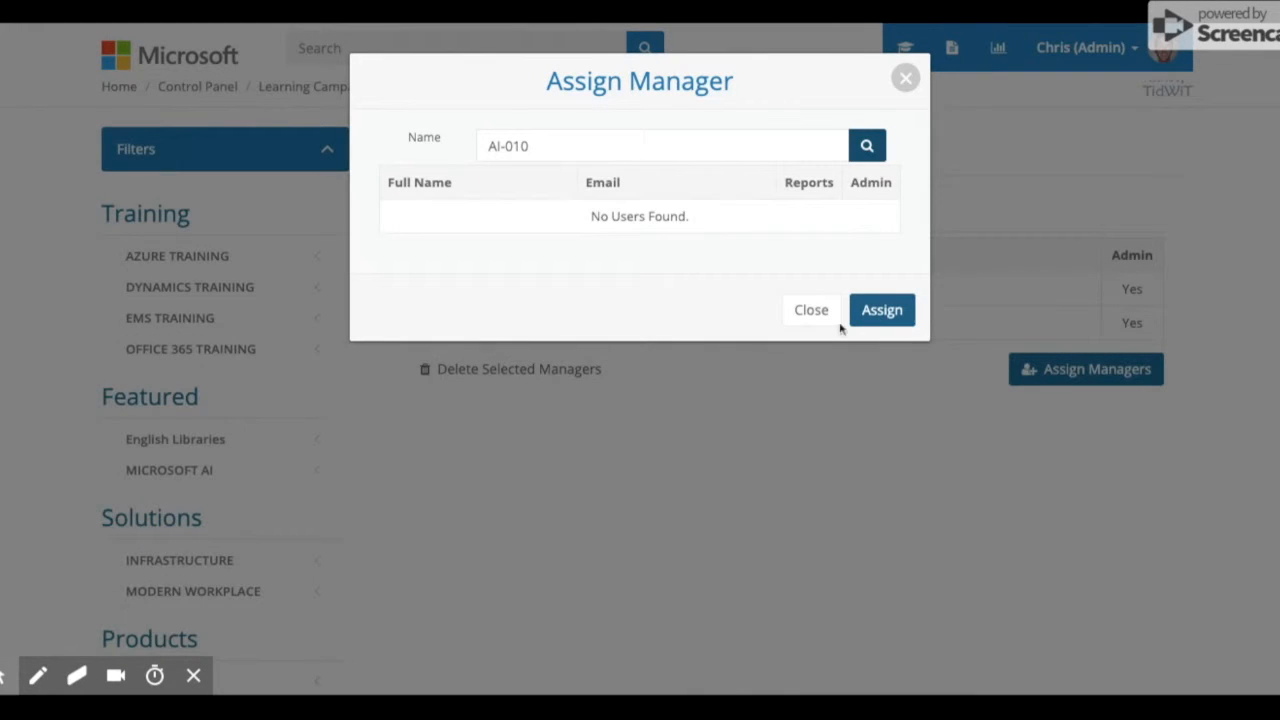
click(812, 314)
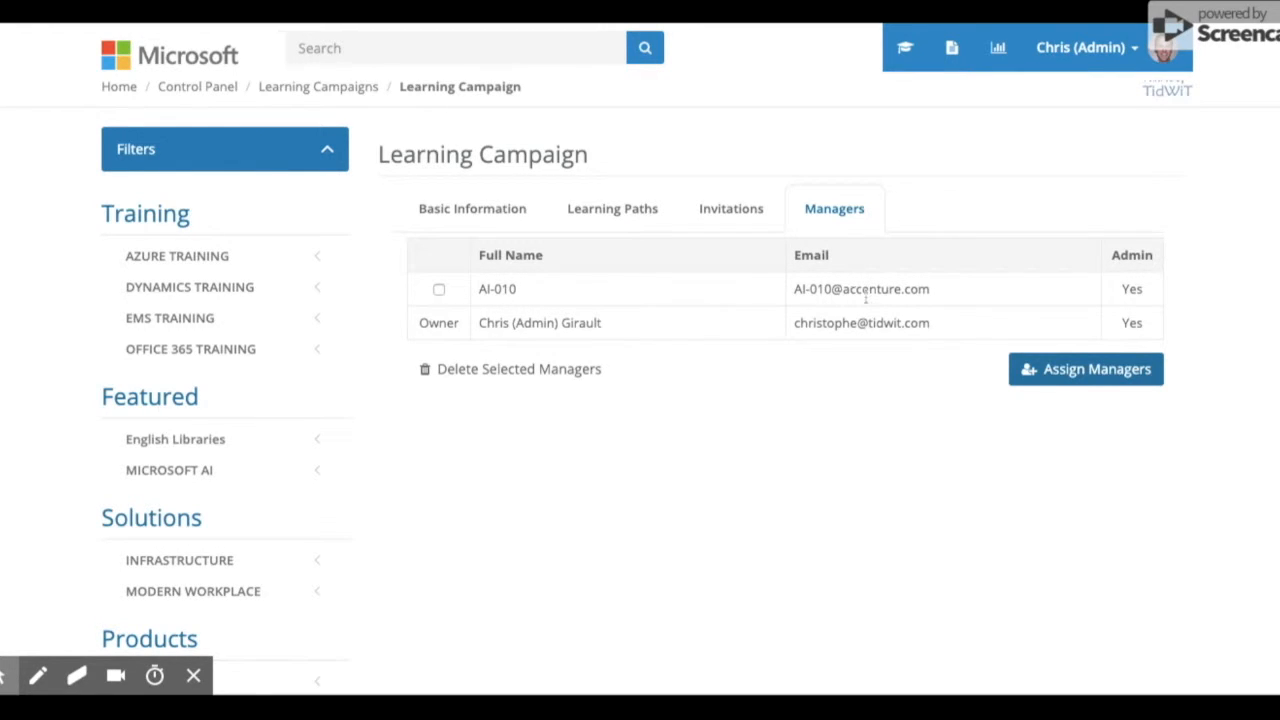
Review the new manager's Yes admin value and the Basic Information, Learning Paths and Invitations tabs.
double_click(1132, 290)
click(469, 212)
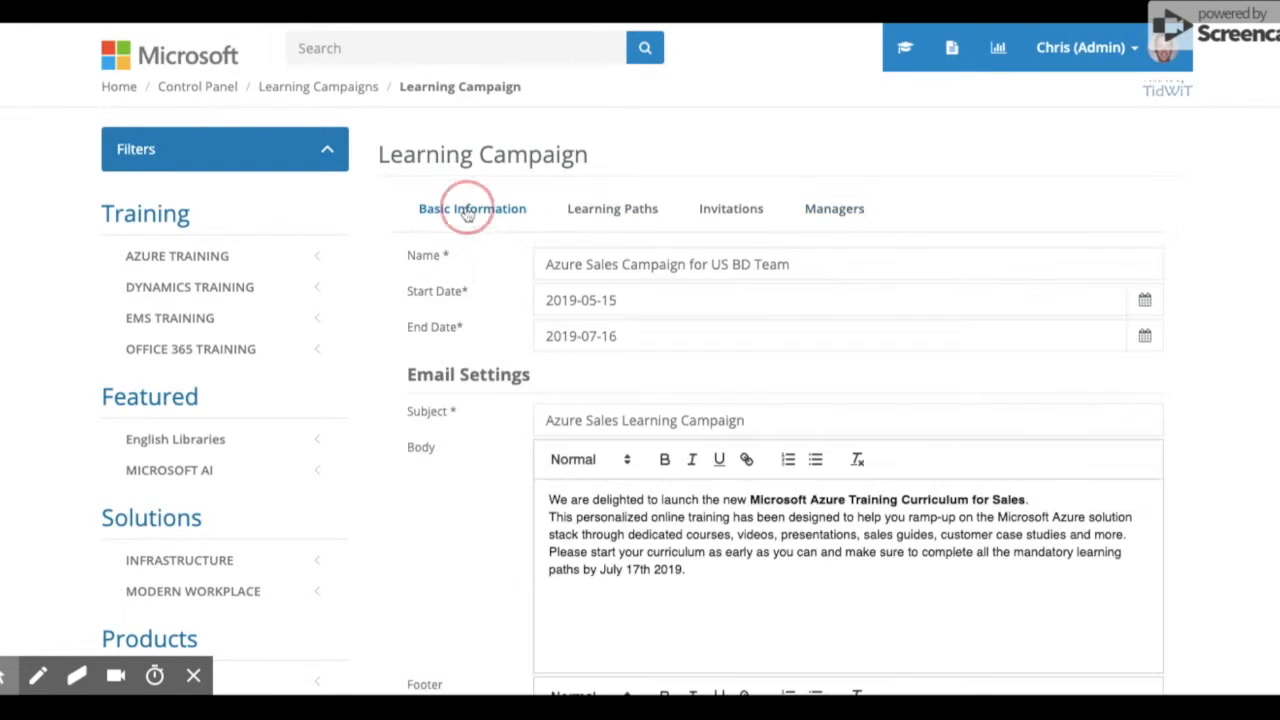
click(618, 212)
click(754, 210)
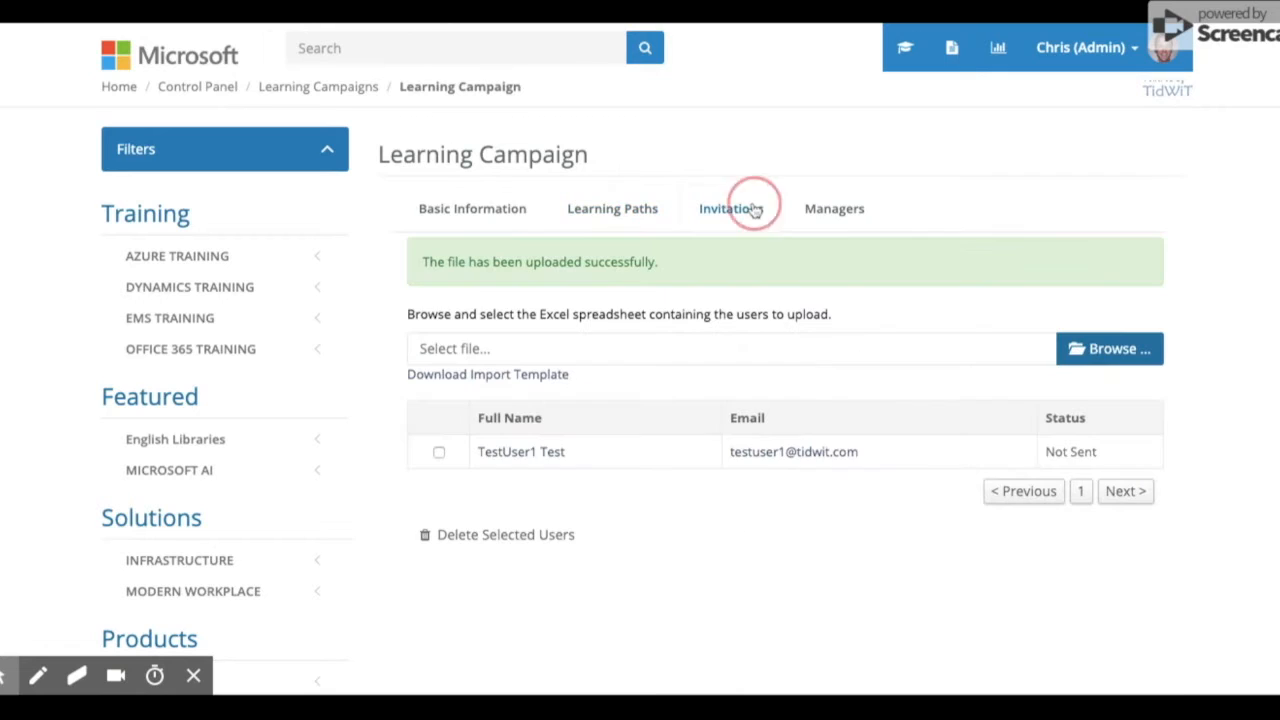
click(834, 212)
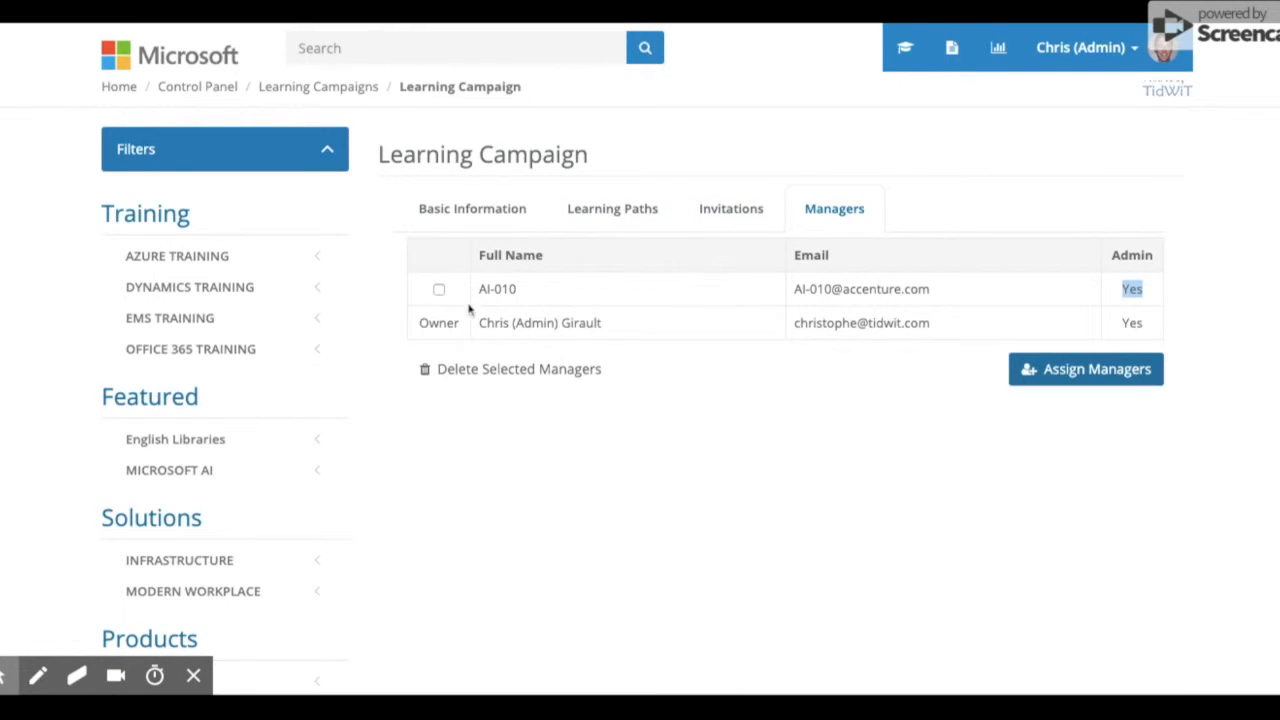
Delete the added manager so only the Owner remains, then show Basic Information scrolled down.
click(438, 290)
click(427, 370)
click(580, 472)
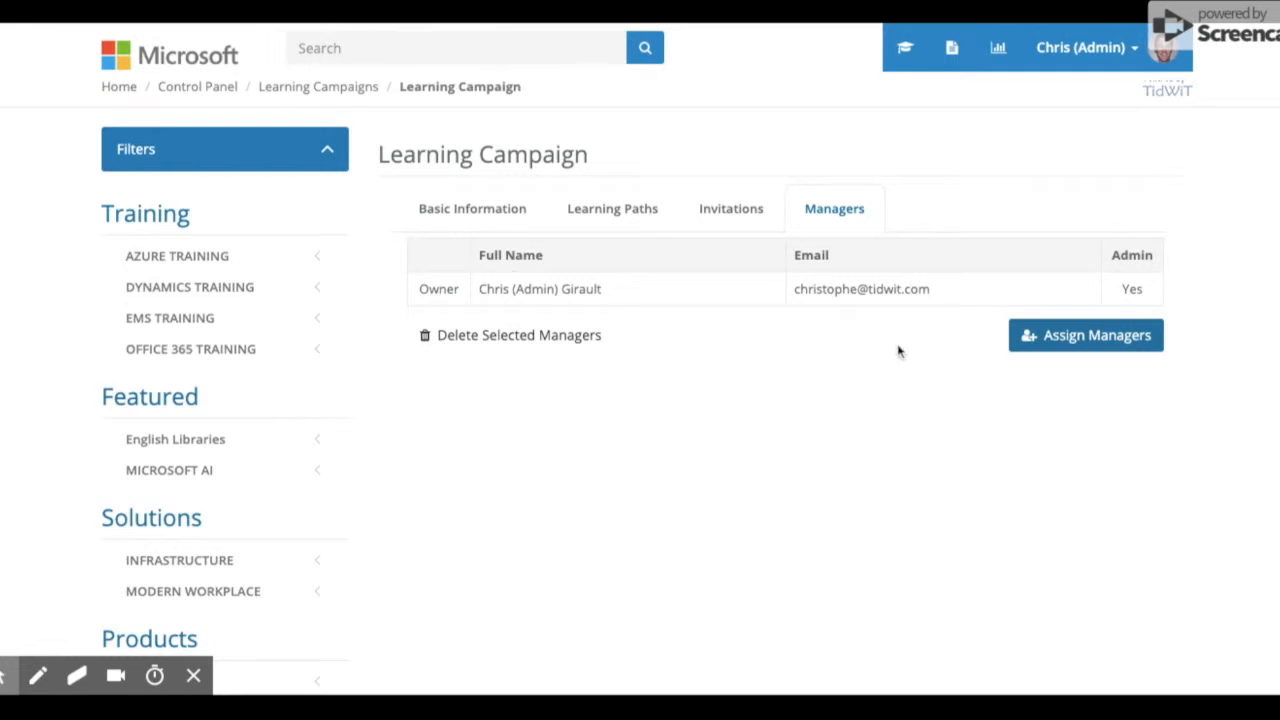
click(503, 214)
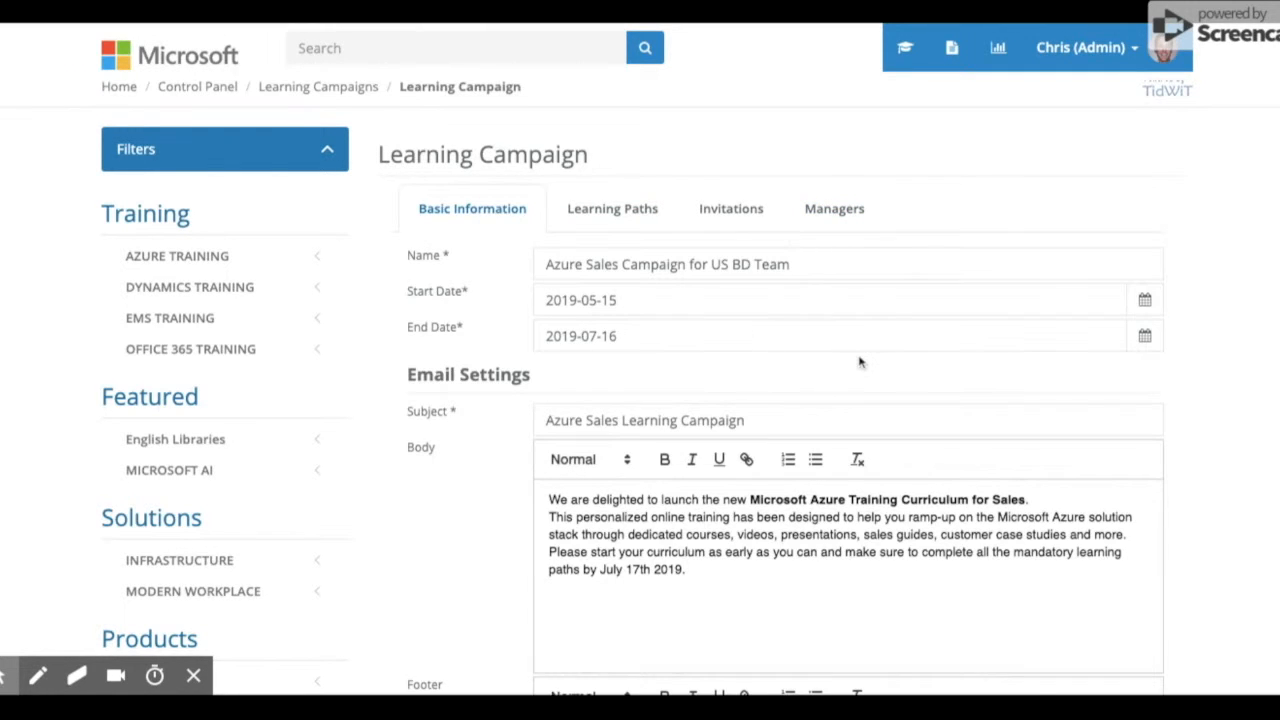
scroll(859, 362, down, 5)
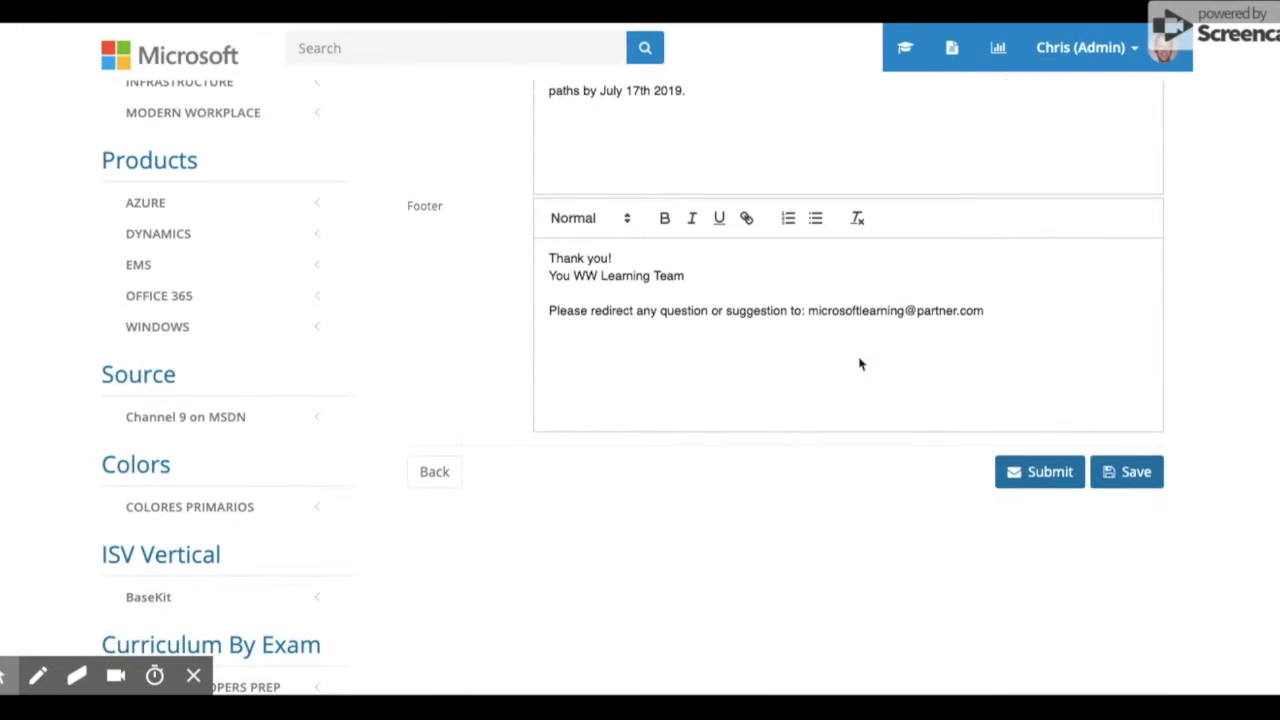
Submit the Azure Sales Campaign for US BD Team, confirming invitations and dismissing the success message.
click(1040, 476)
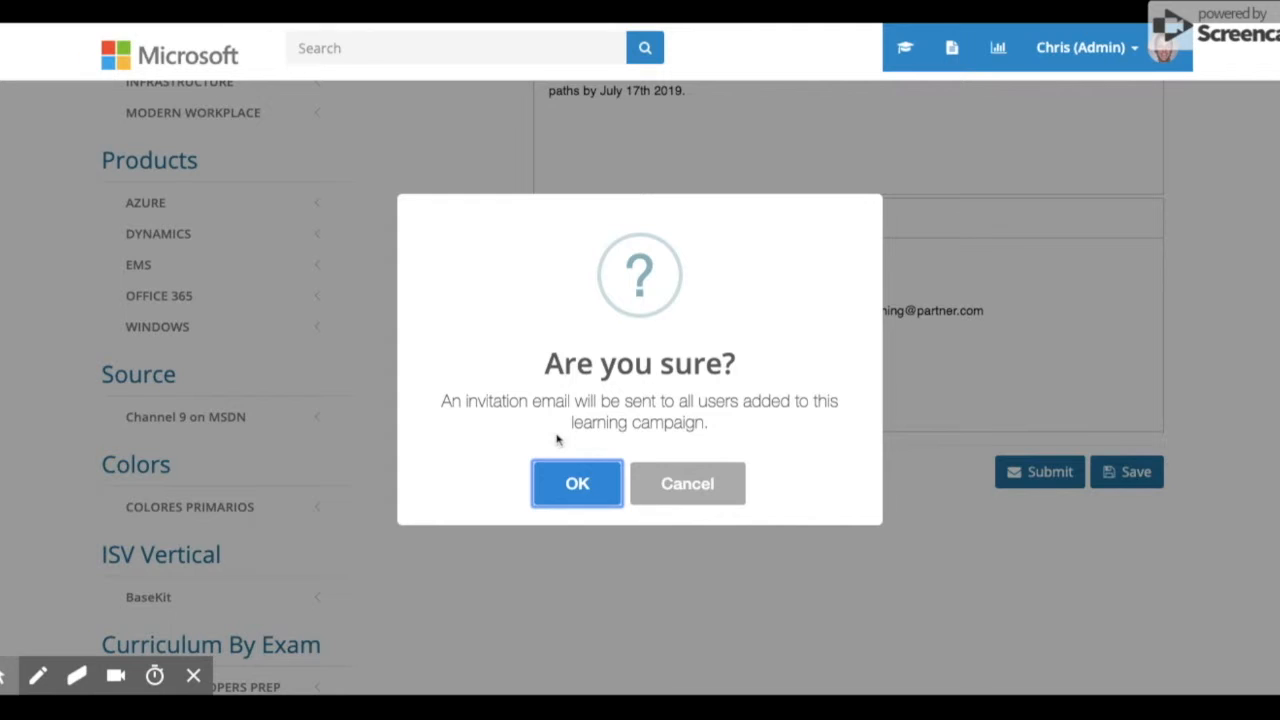
click(589, 486)
click(636, 478)
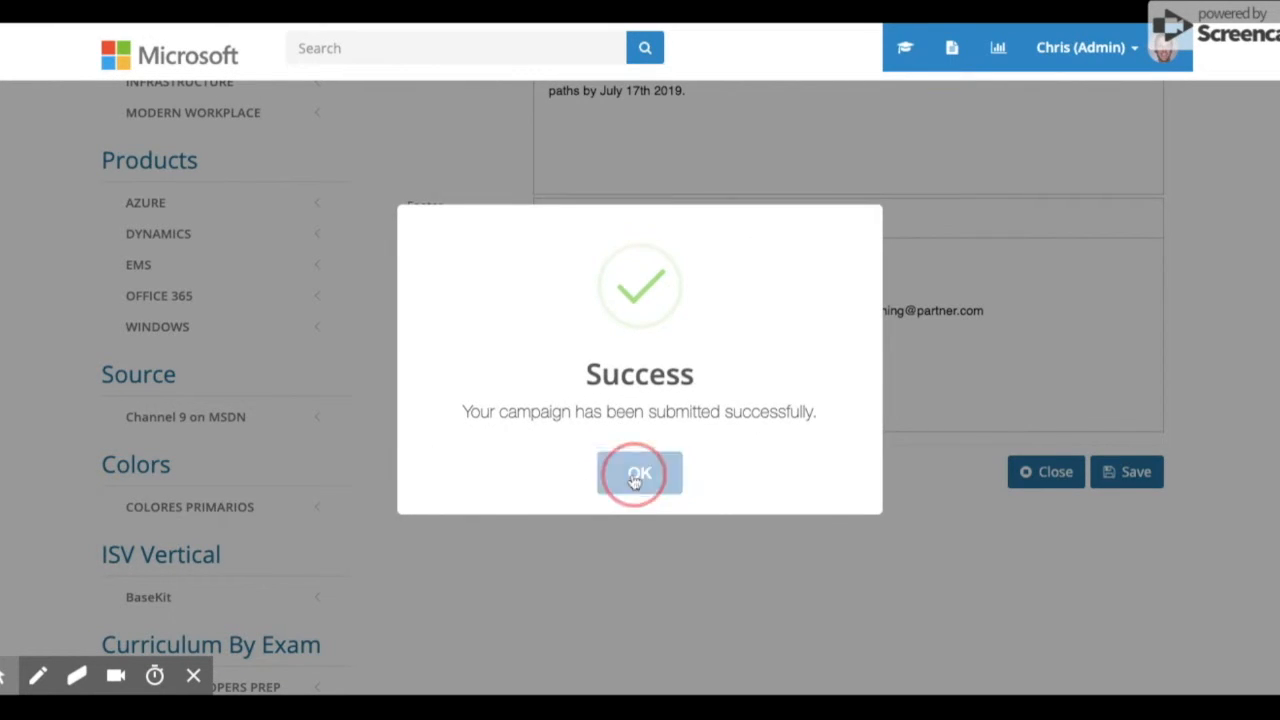
scroll(815, 382, up, 4)
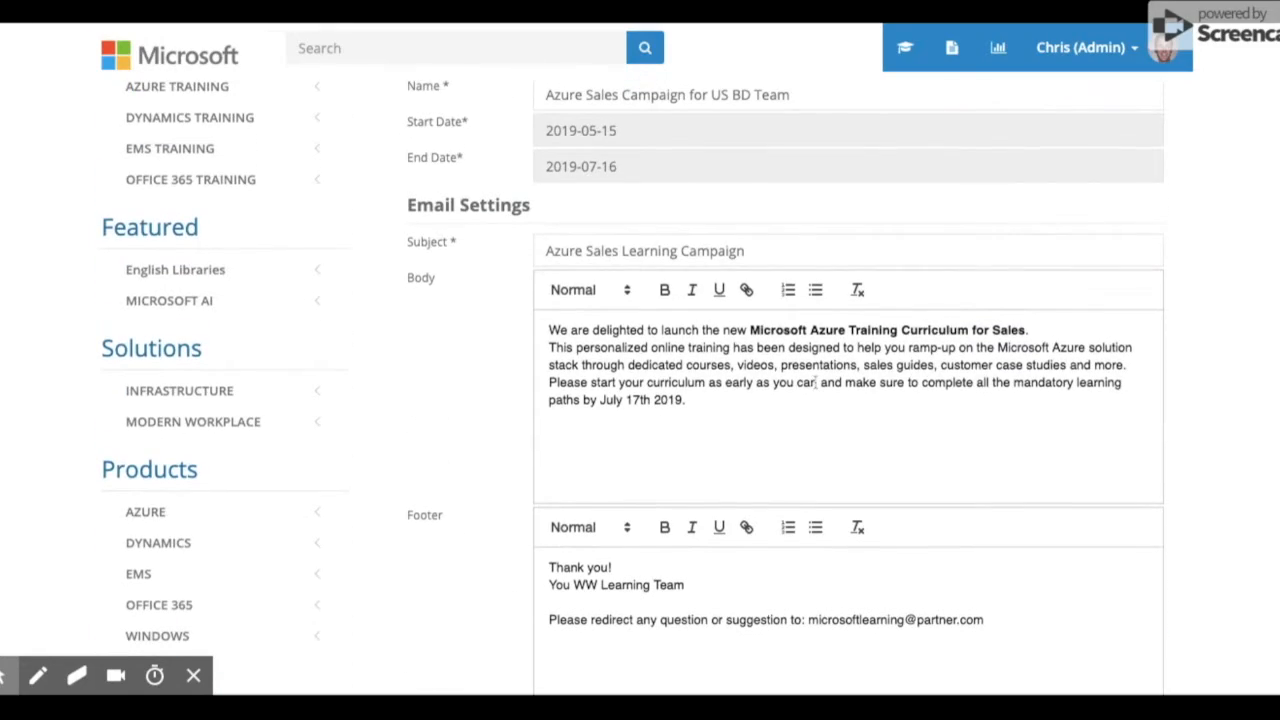
scroll(815, 388, up, 2)
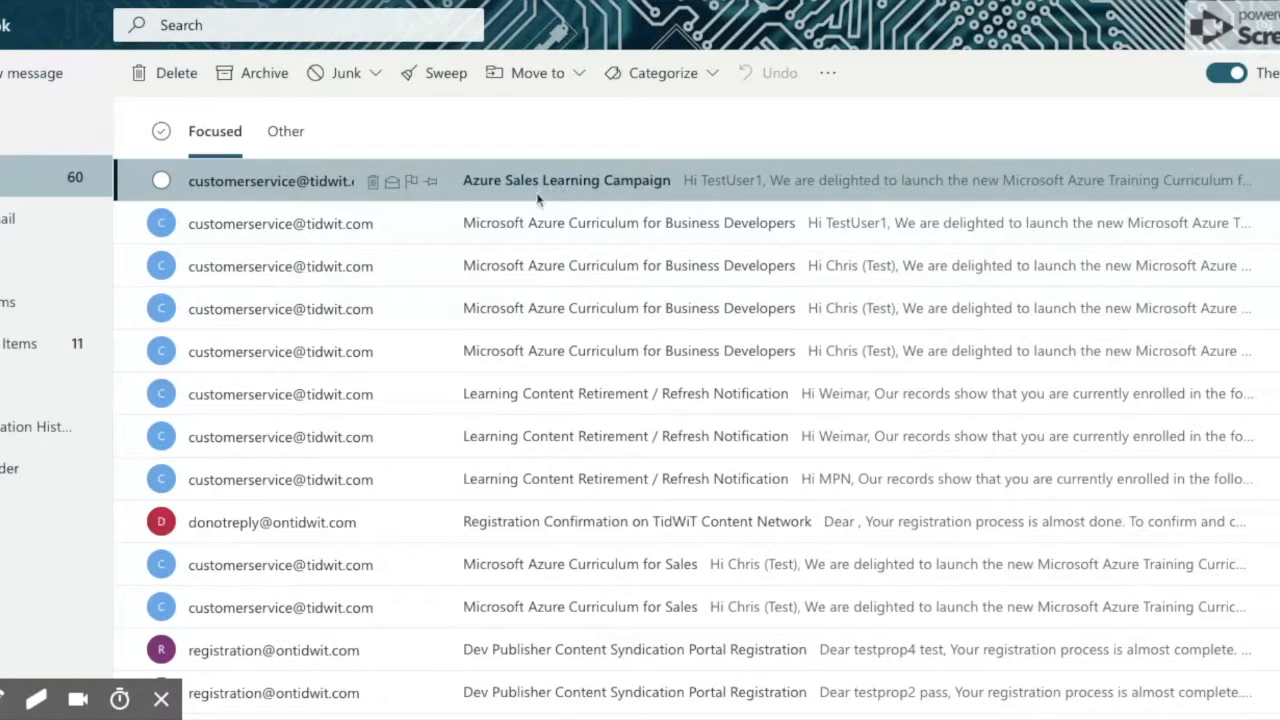
Open the Azure Sales Learning Campaign email and select its paragraphs through the July 17th 2019 one.
click(615, 194)
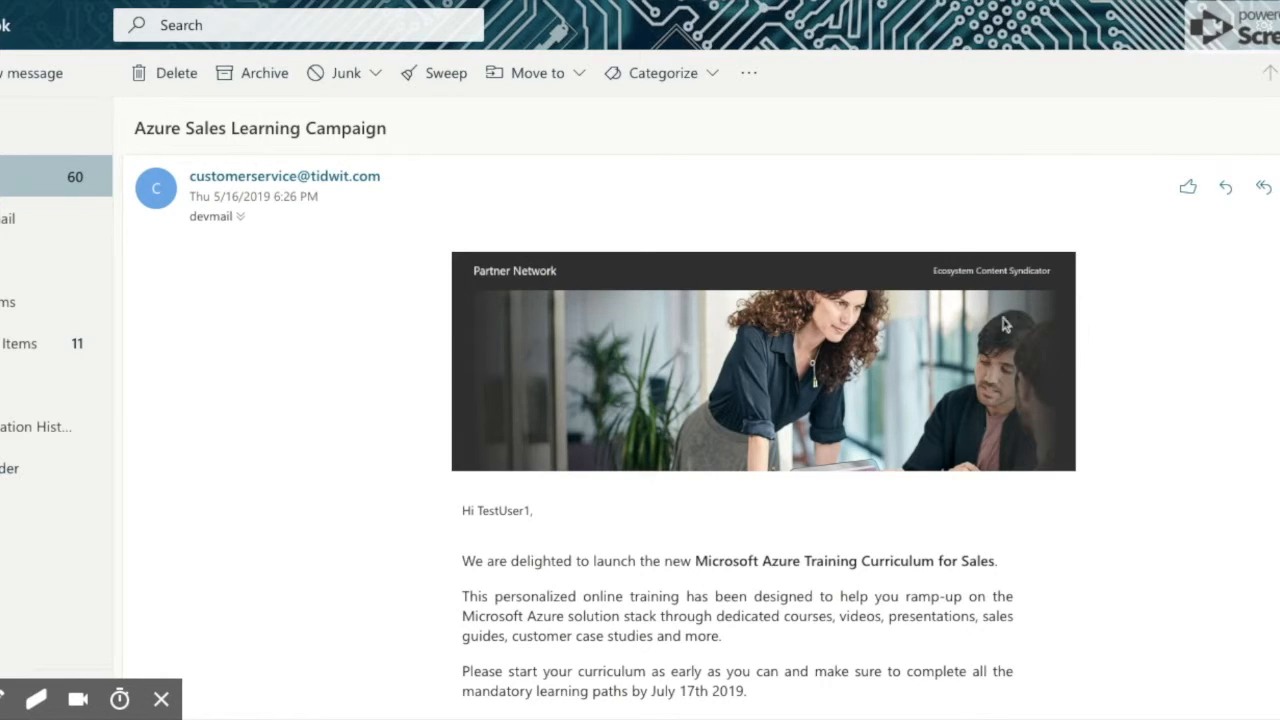
scroll(1199, 378, down, 1)
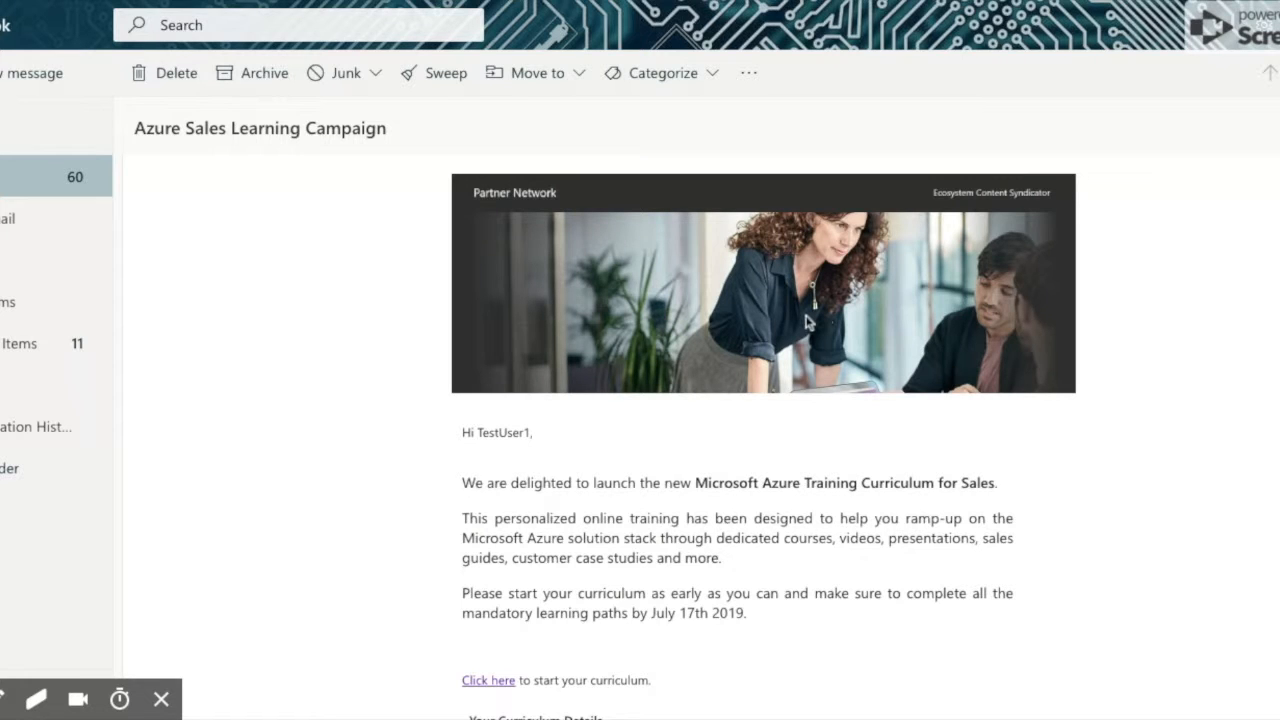
scroll(1126, 341, down, 3)
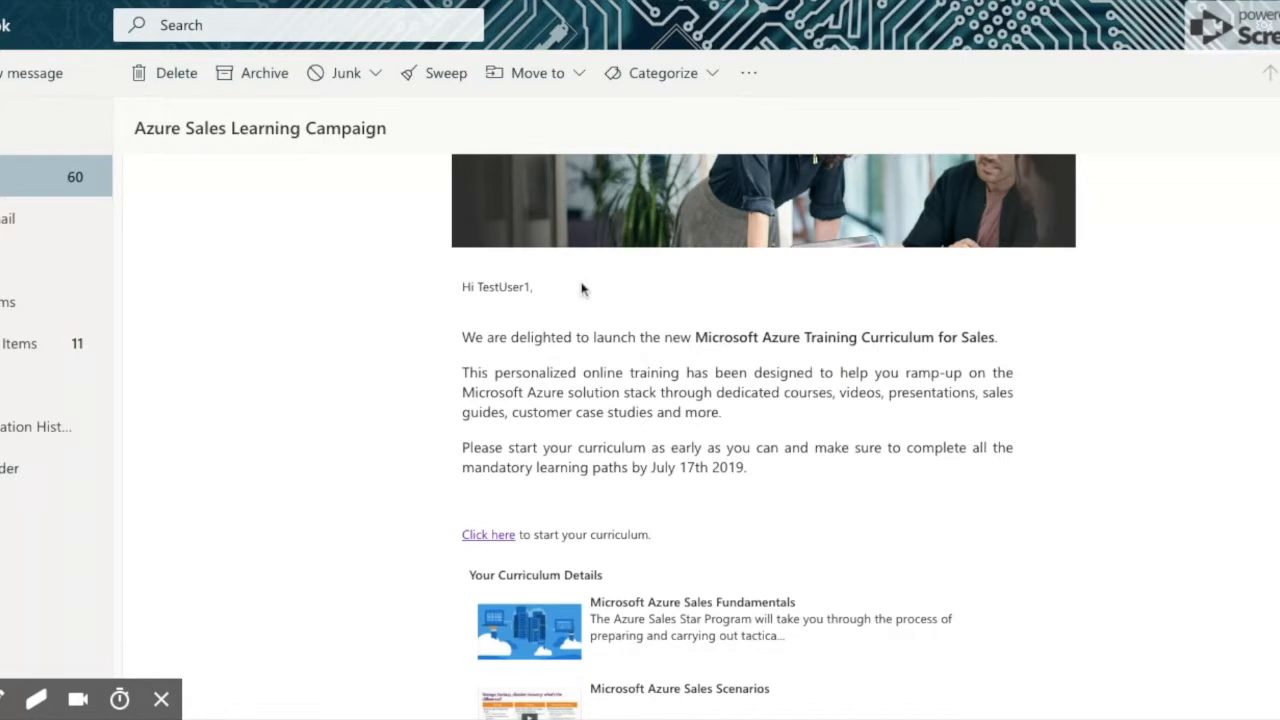
scroll(581, 289, down, 1)
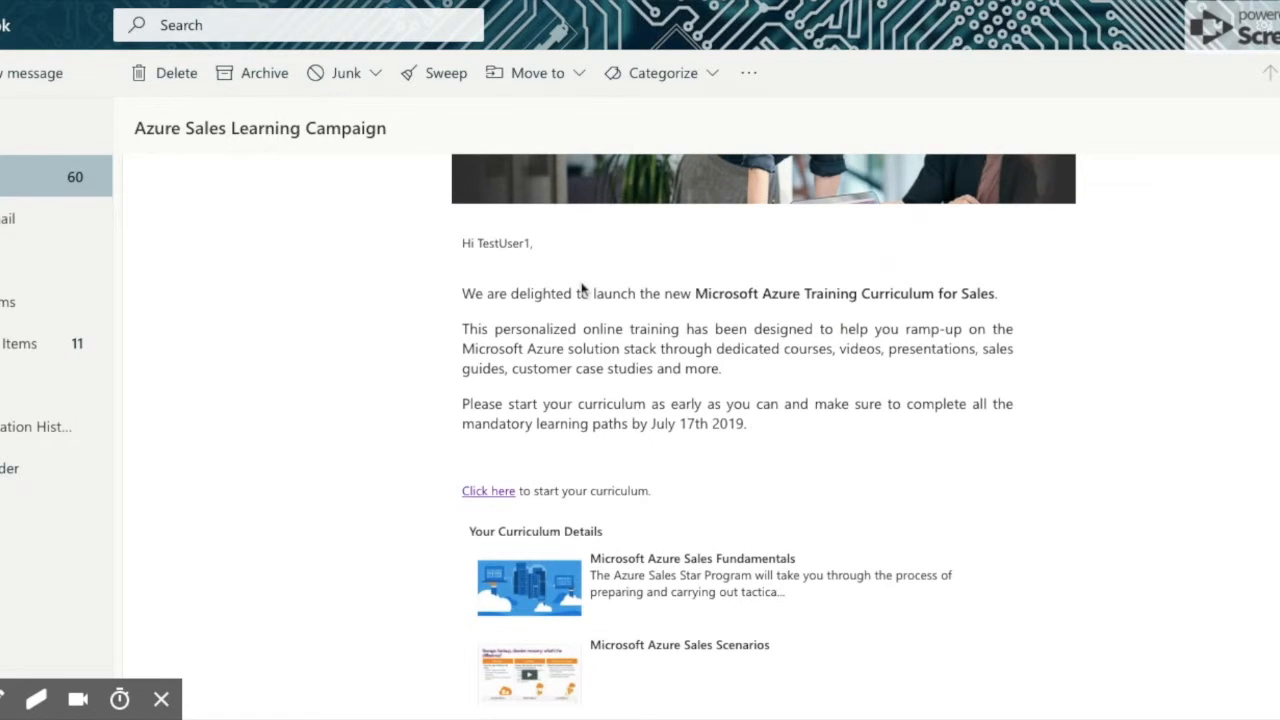
triple_click(463, 293)
drag(463, 293, 790, 434)
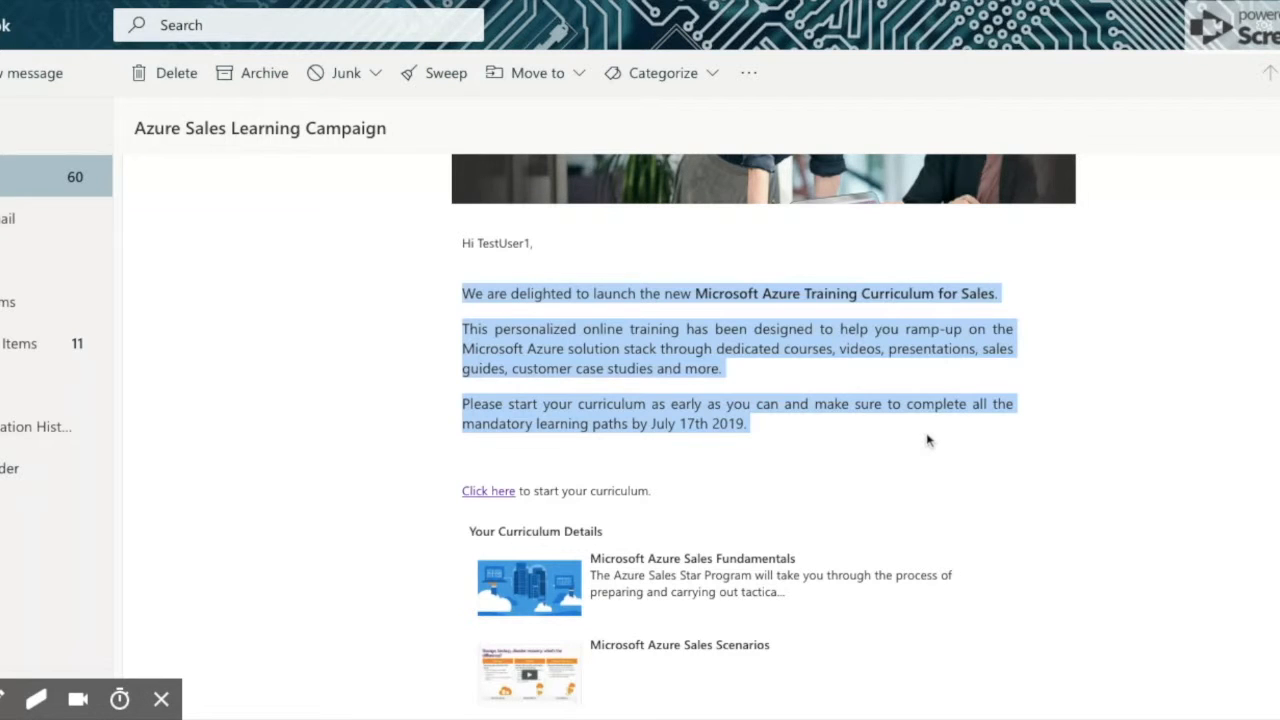
Clear the selection and follow the email's Click here link to start the curriculum.
scroll(927, 442, down, 3)
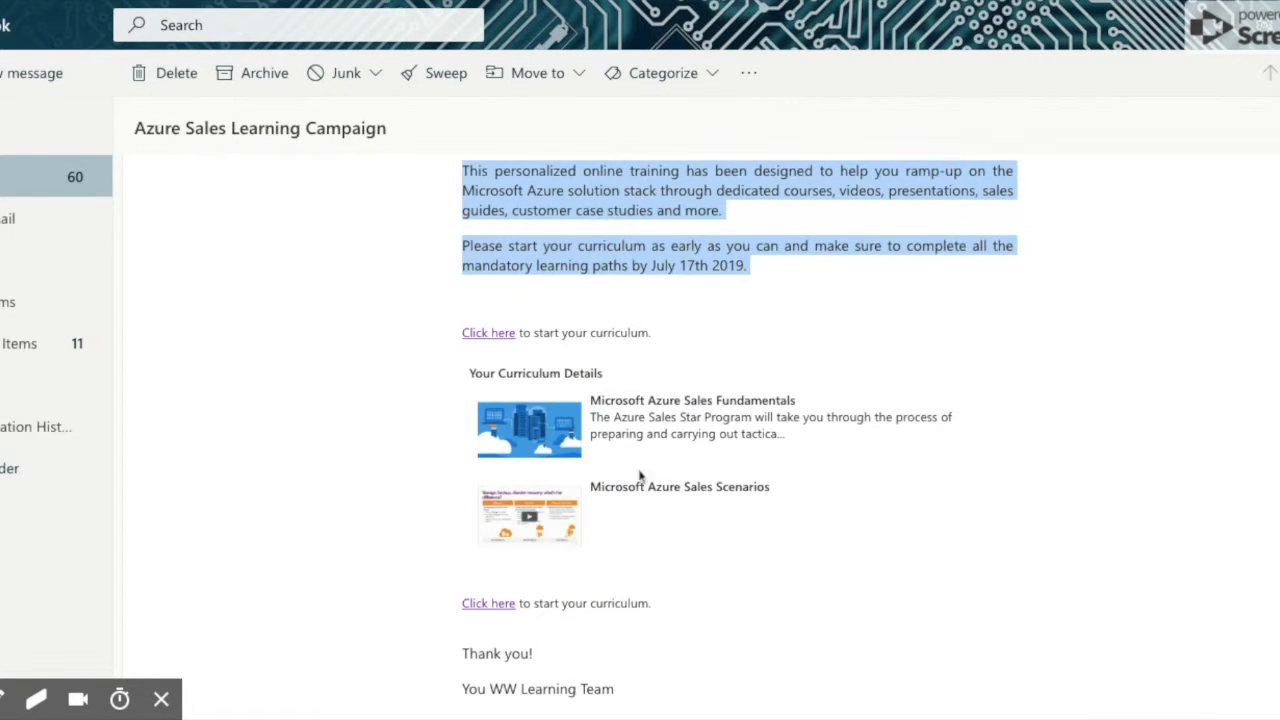
scroll(741, 418, down, 2)
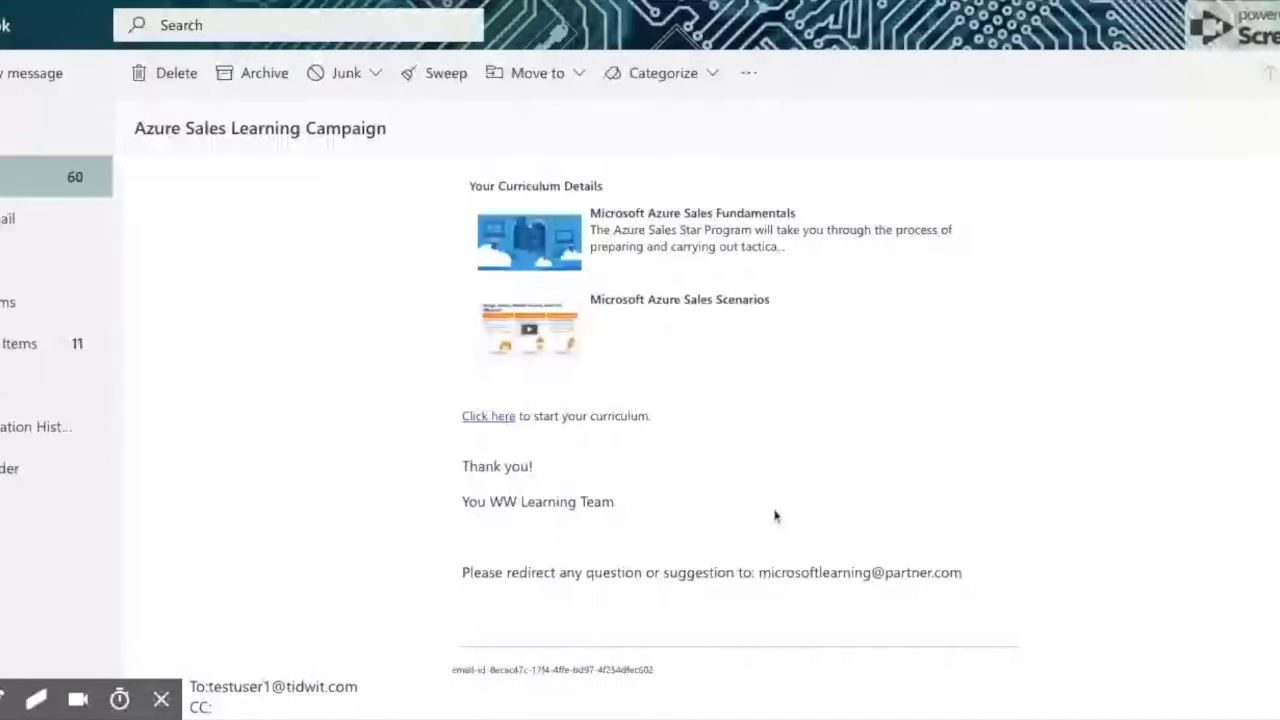
scroll(775, 516, up, 3)
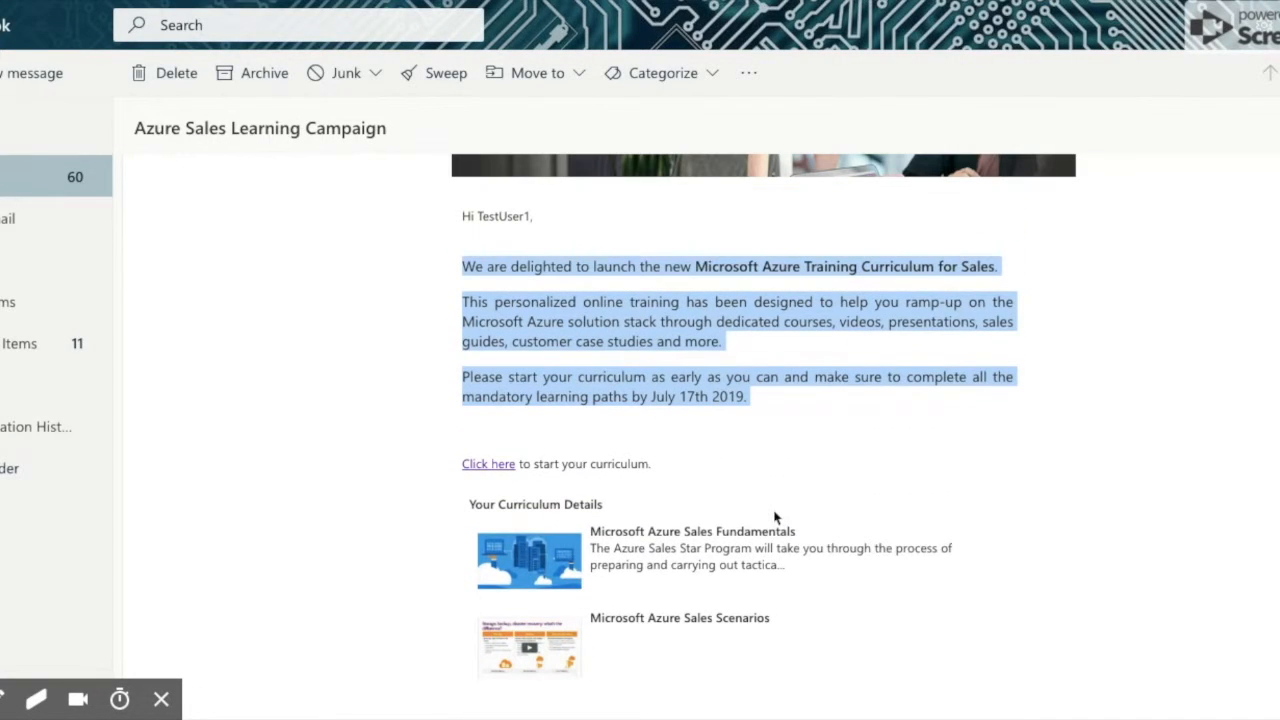
click(767, 400)
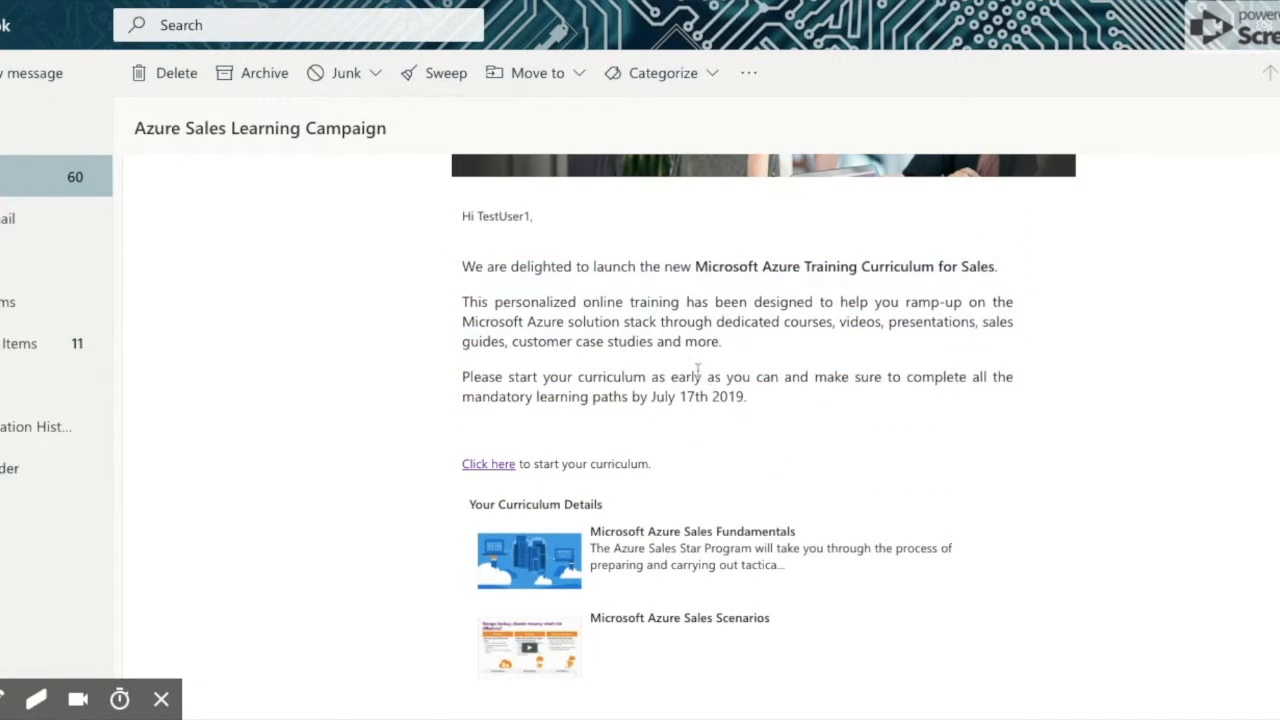
scroll(697, 371, down, 1)
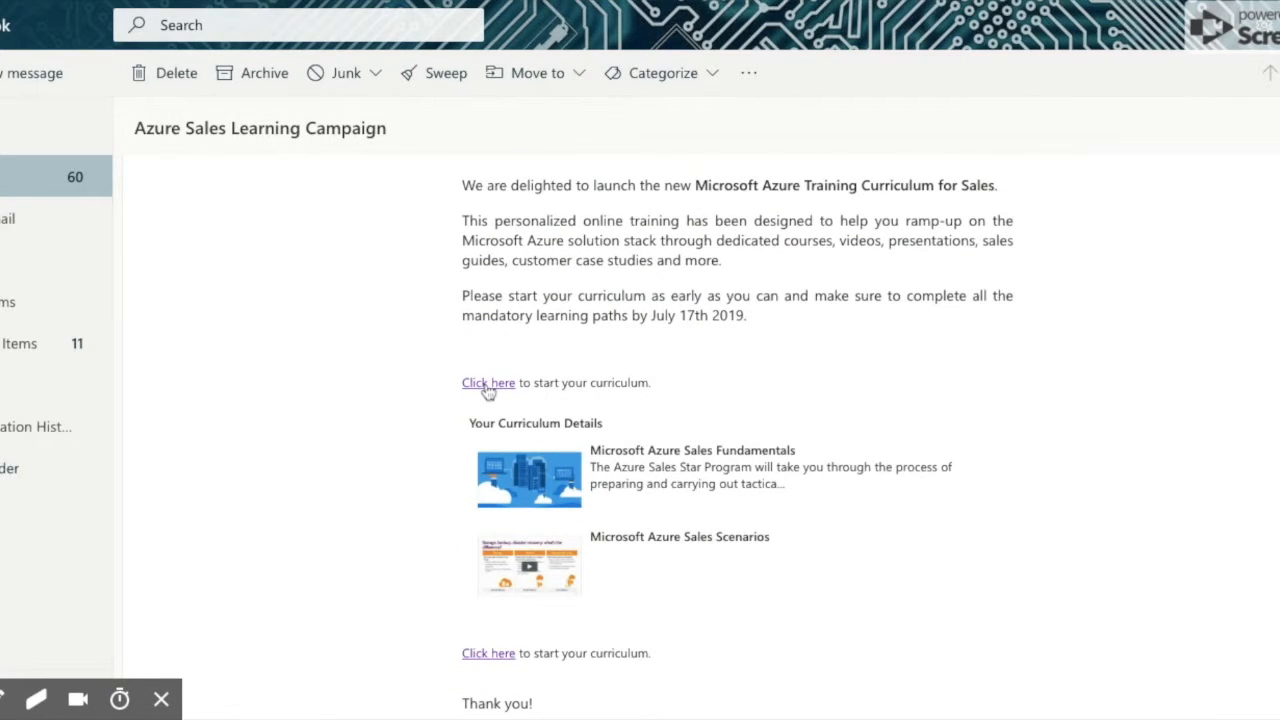
click(488, 386)
On the Azure Sales Campaign for US BD Team page, open the Microsoft Azure Sales Fundamentals learning path.
click(488, 384)
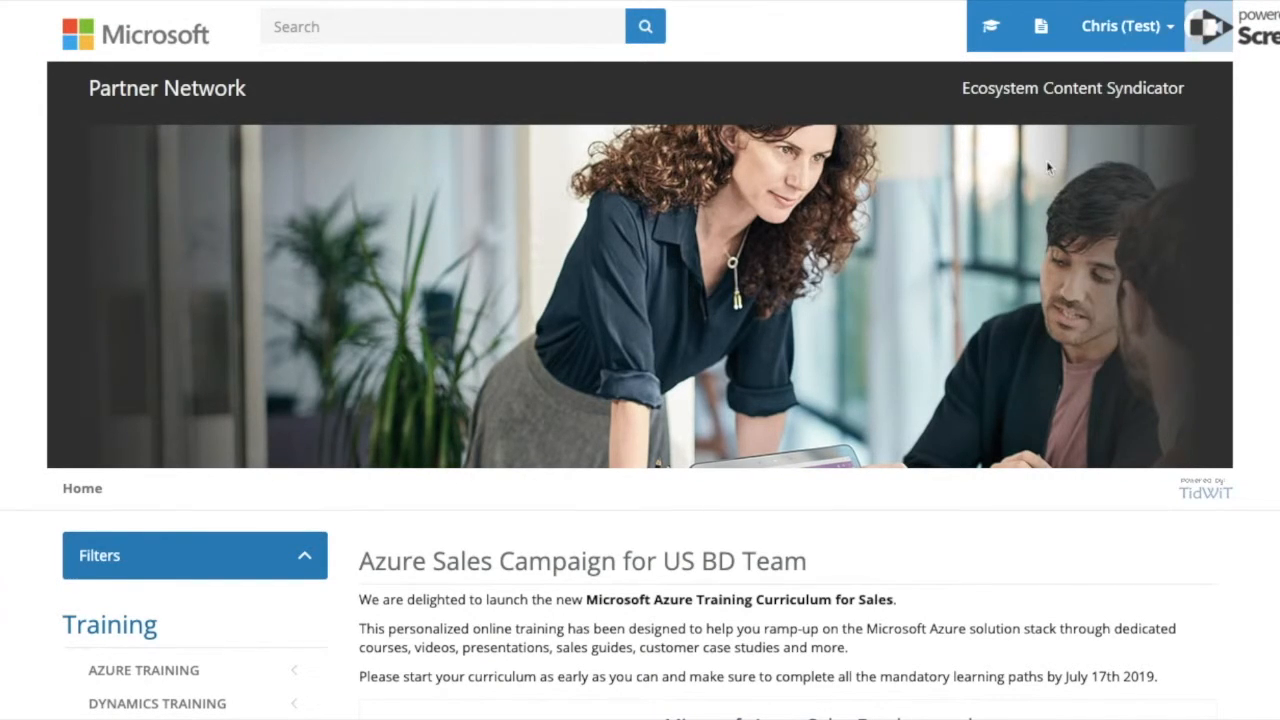
scroll(852, 327, down, 4)
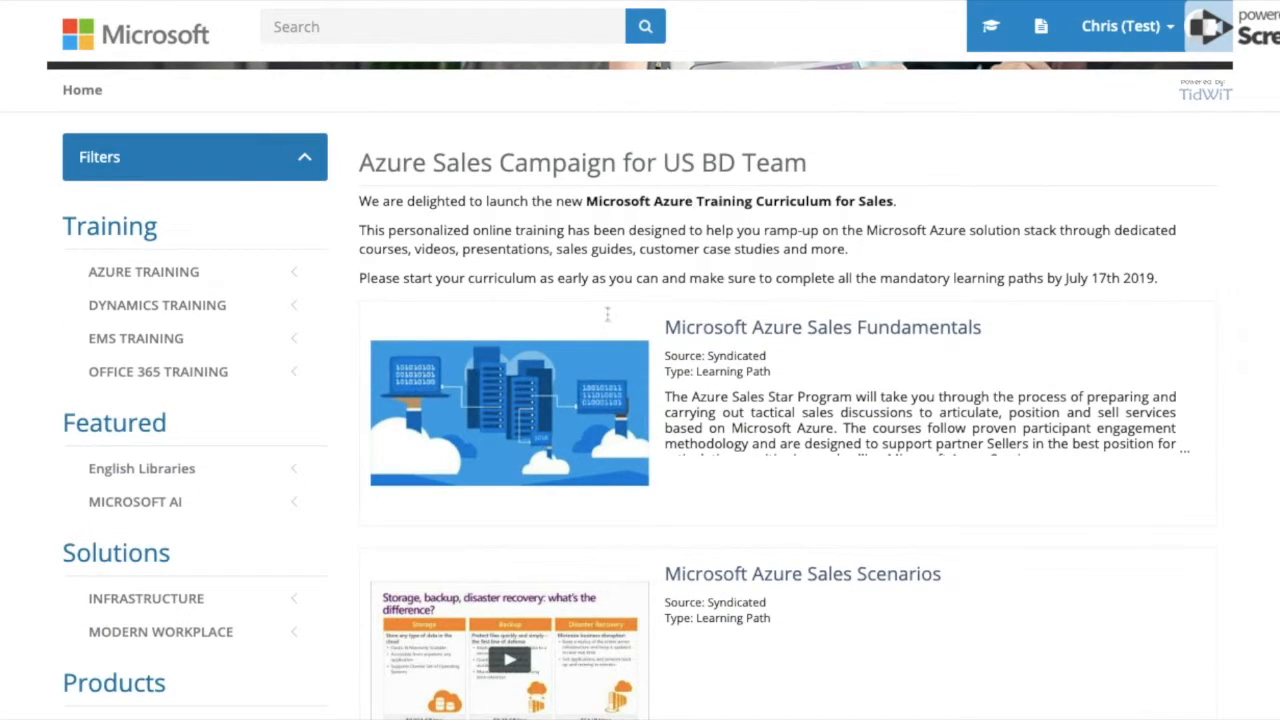
scroll(640, 320, down, 2)
scroll(640, 320, up, 1)
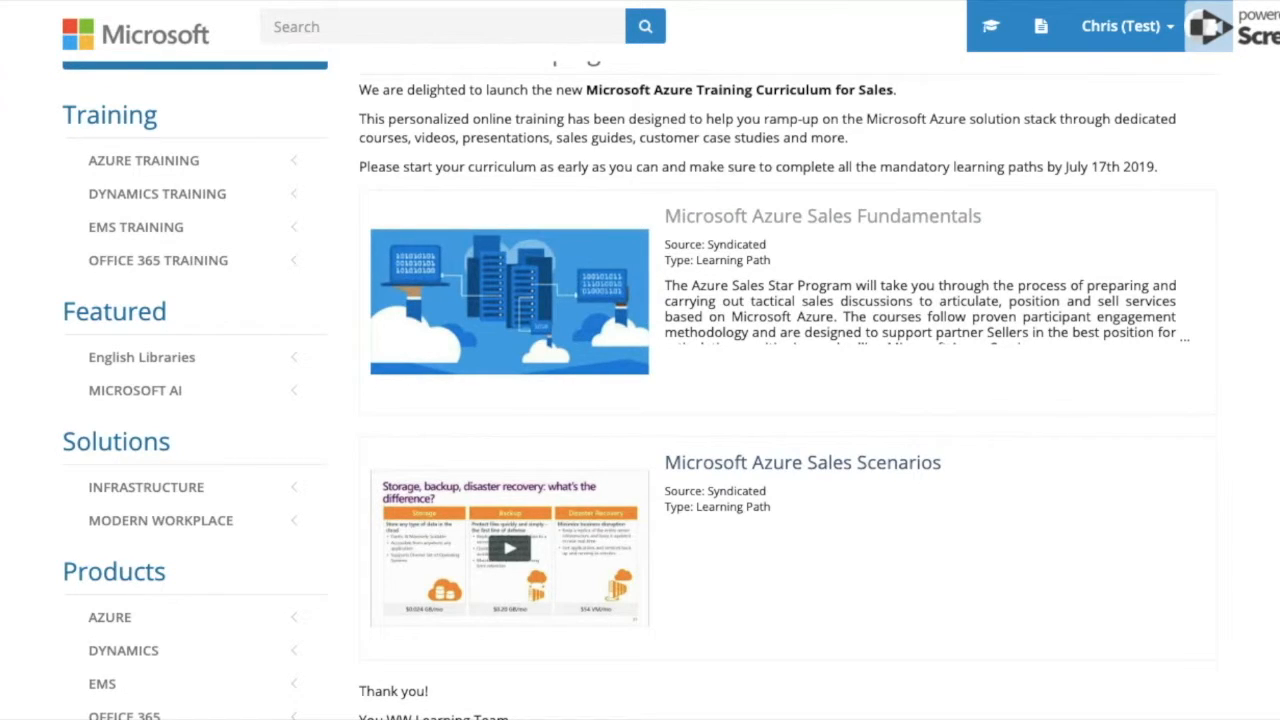
click(822, 216)
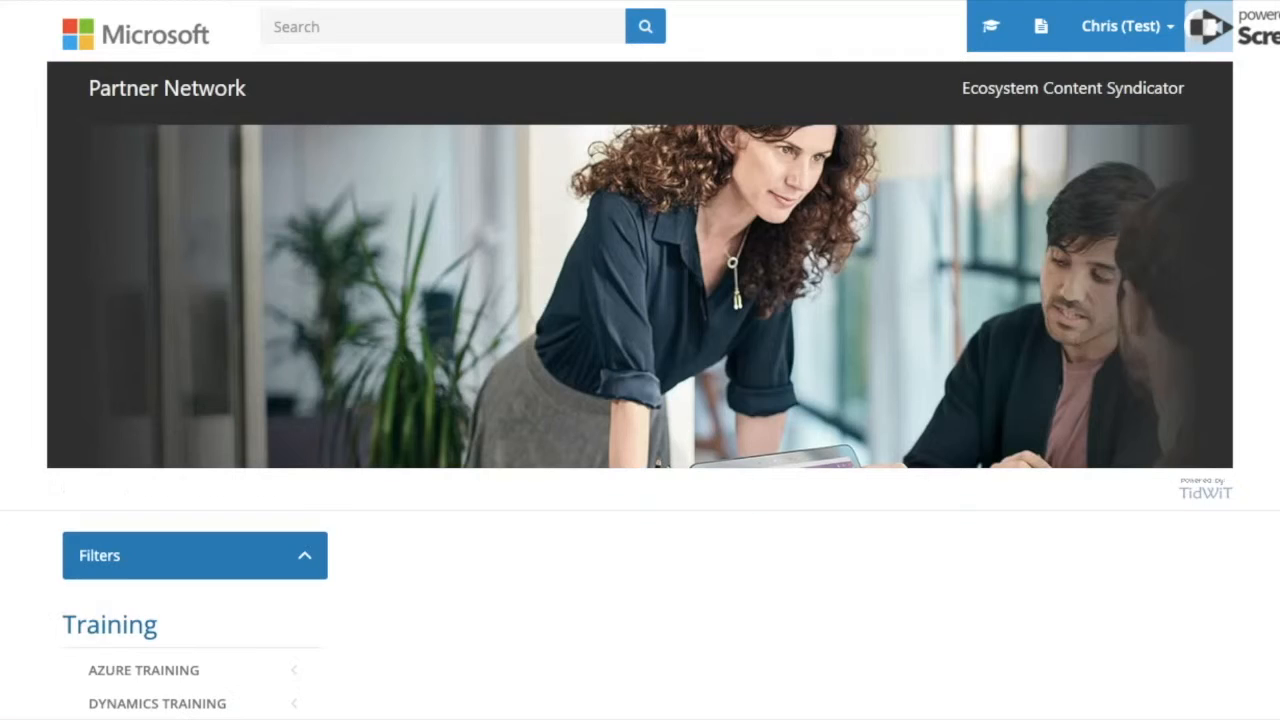
scroll(1020, 343, down, 2)
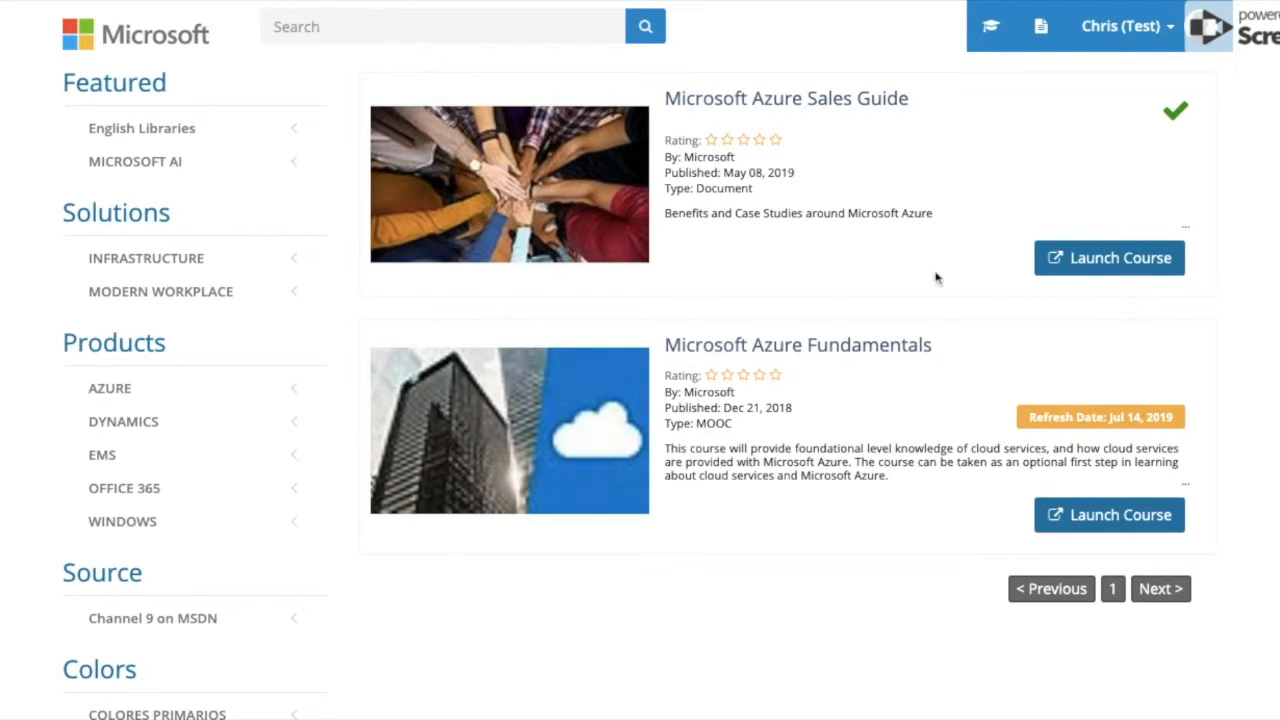
scroll(933, 274, up, 3)
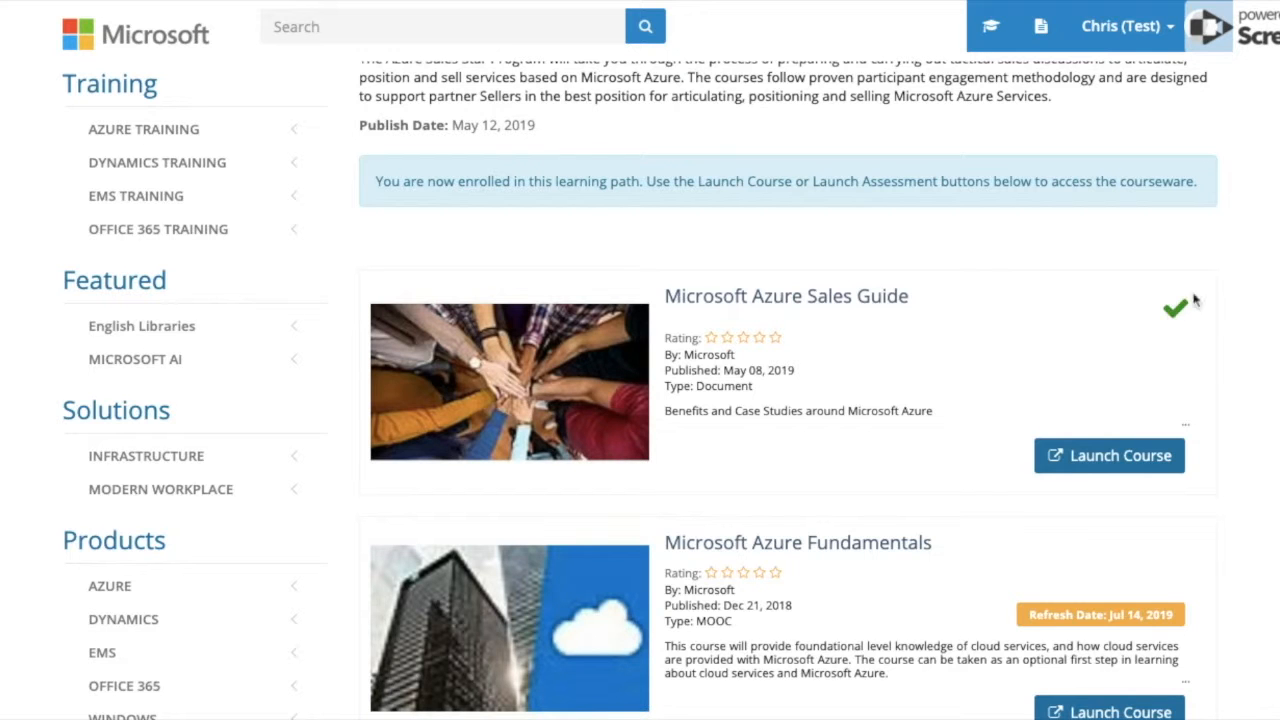
scroll(1102, 366, down, 2)
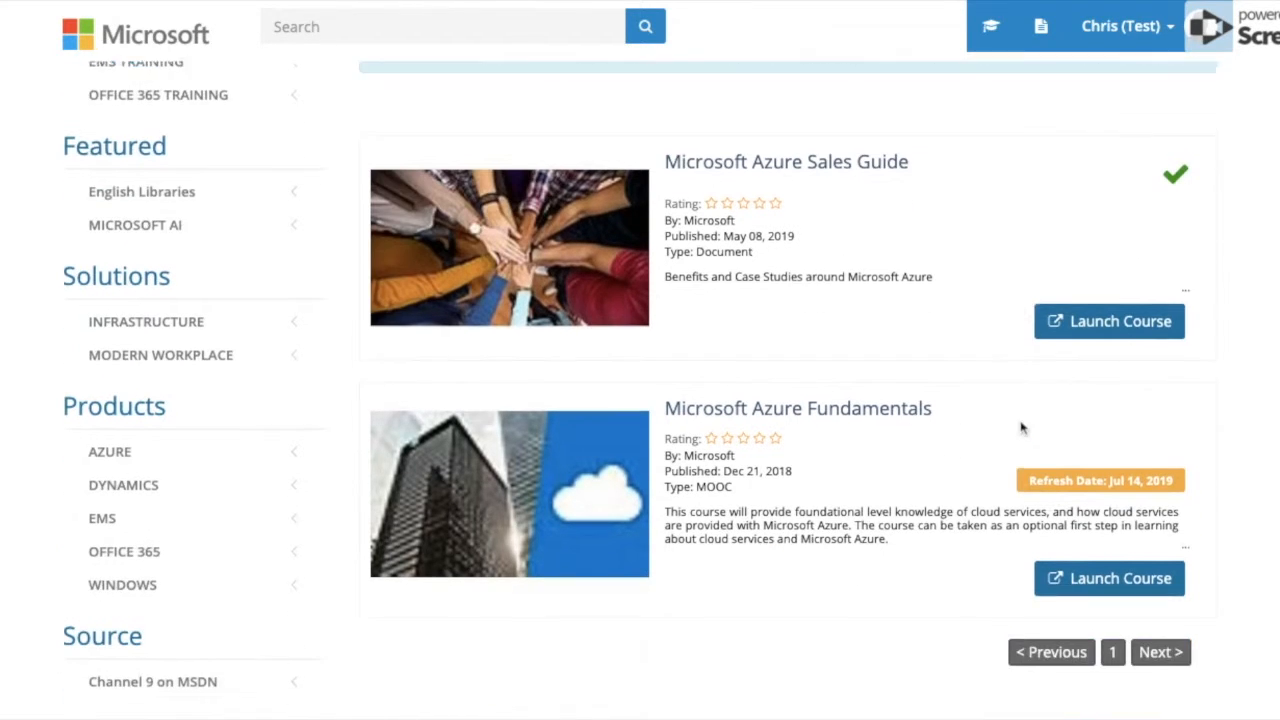
scroll(811, 343, up, 3)
scroll(811, 343, up, 2)
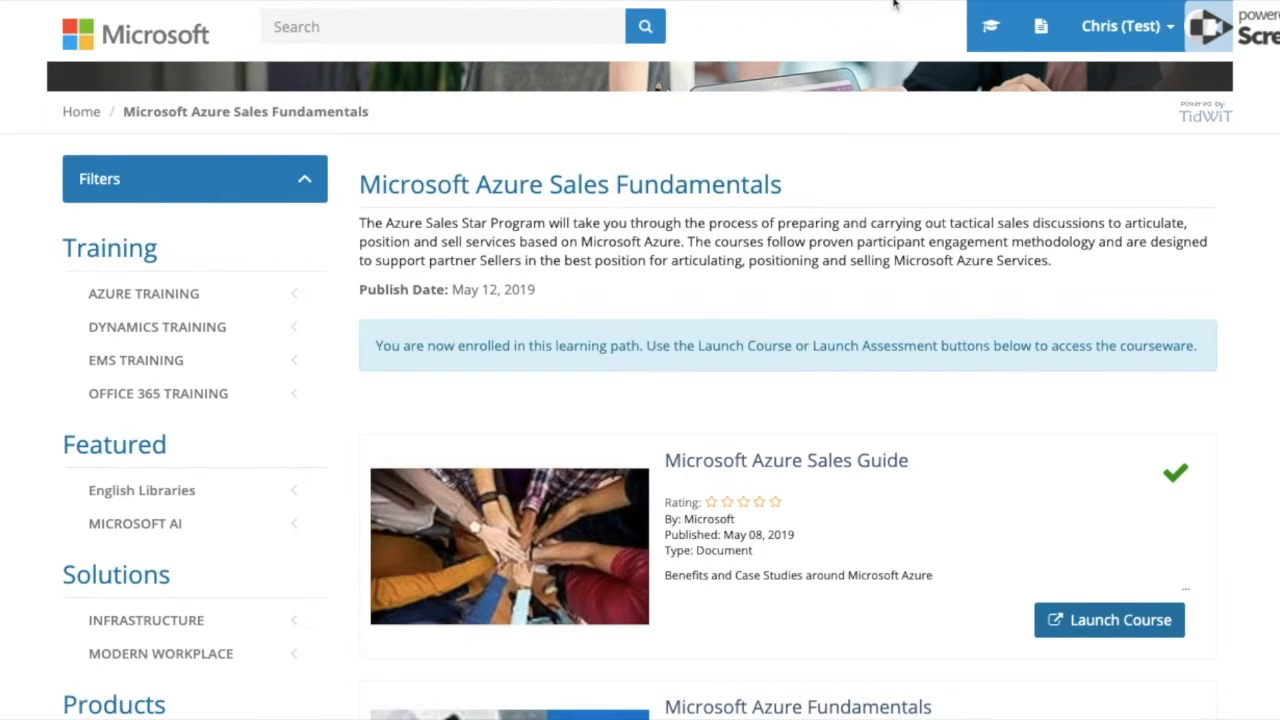
Sign the learner account out of TidWiT.
click(1112, 30)
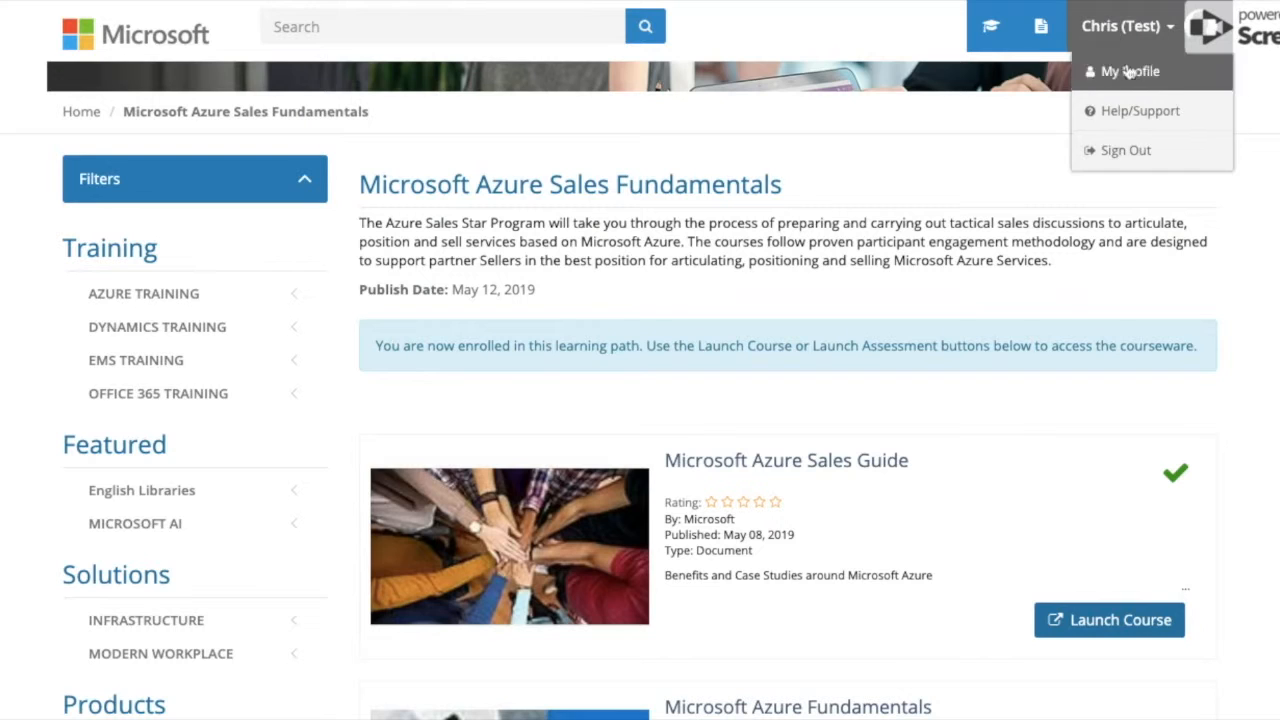
click(1127, 151)
click(632, 567)
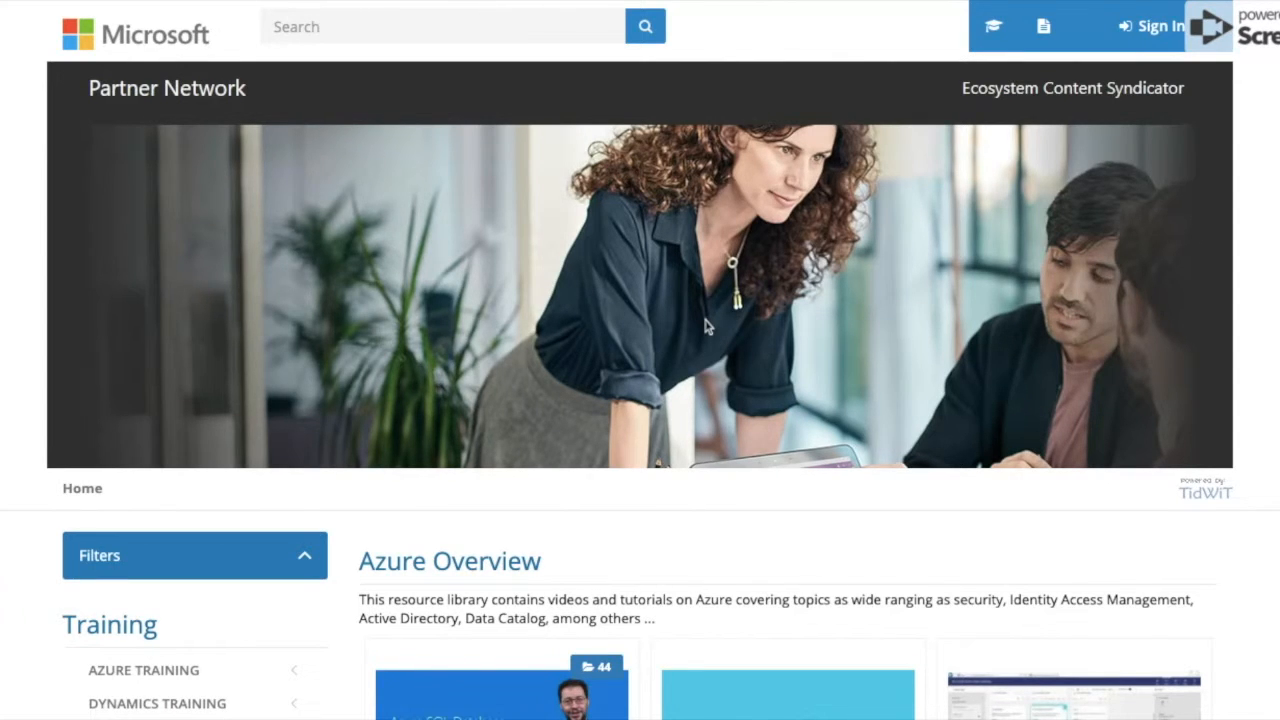
Log back in as the administrator using the admin e-mail and password.
scroll(705, 322, down, 3)
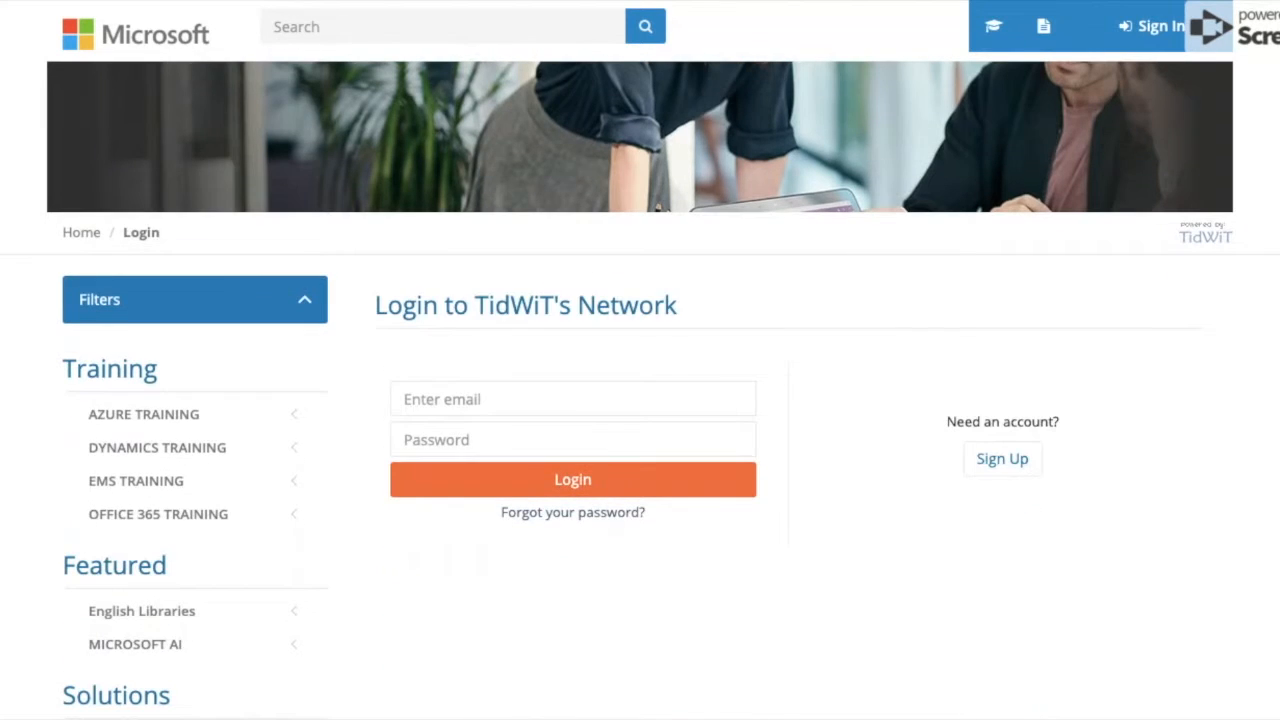
click(522, 399)
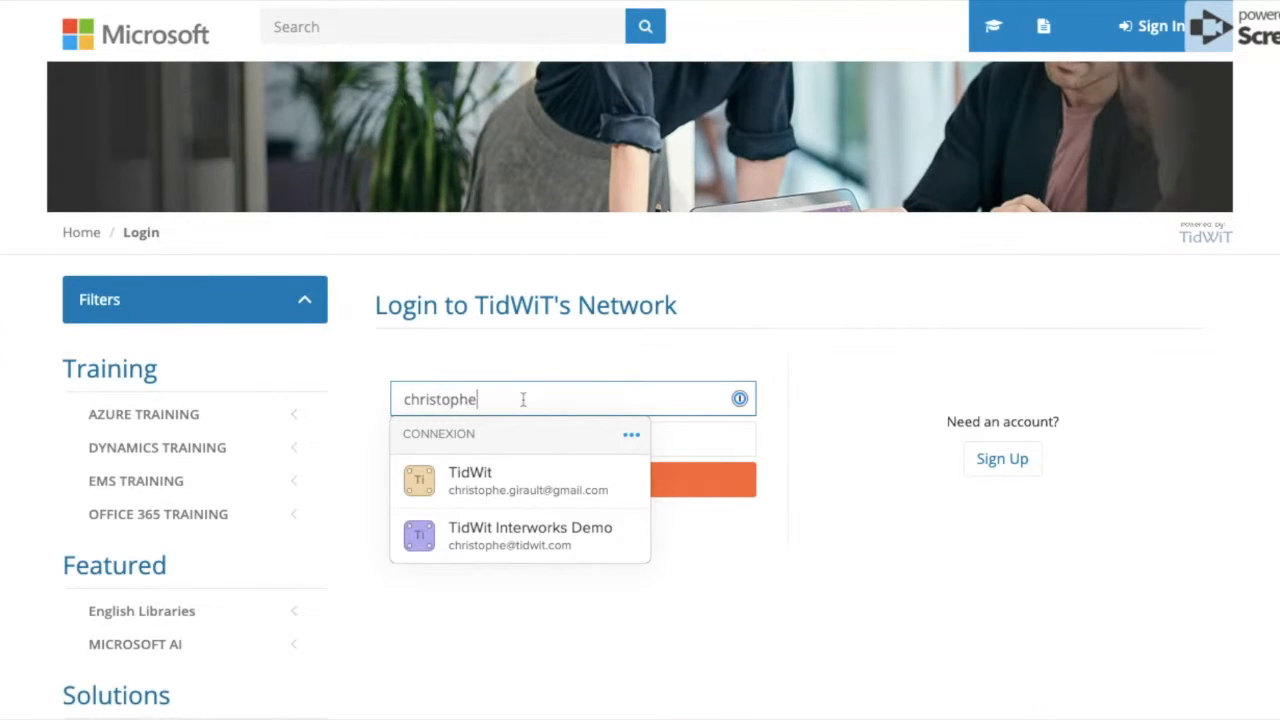
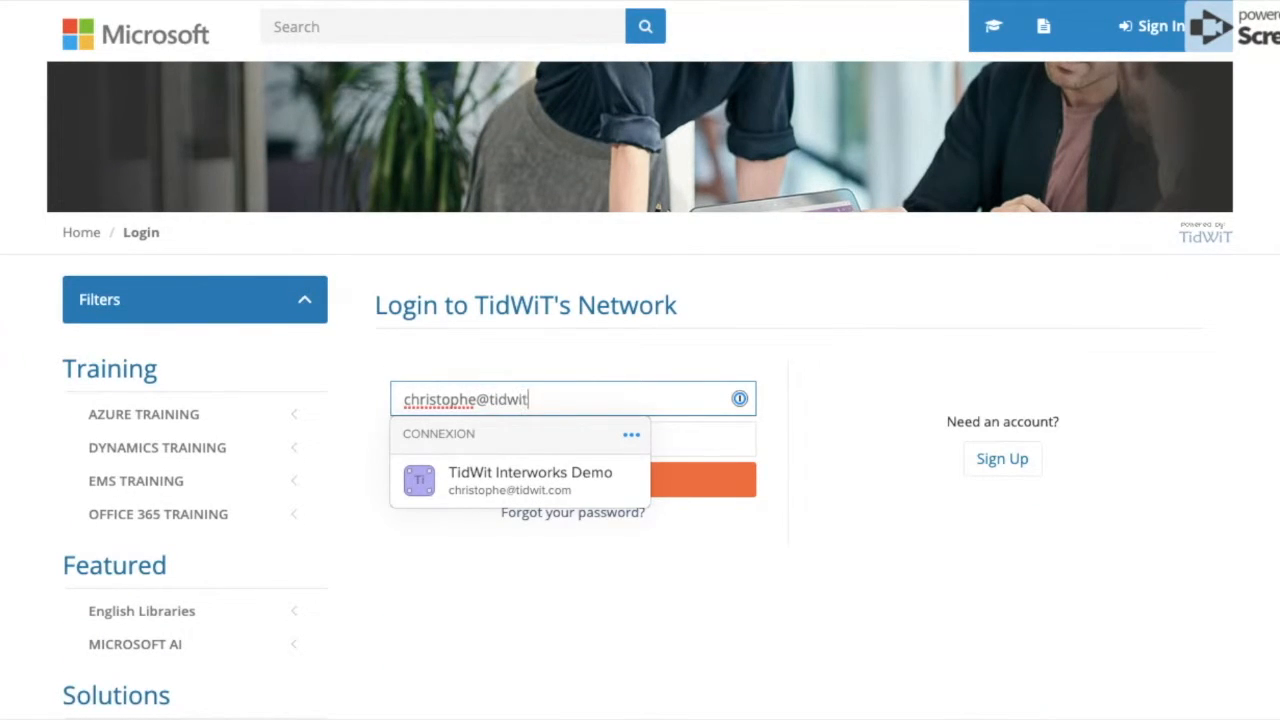
key(Tab)
text(••••)
key(BackSpace)
key(BackSpace)
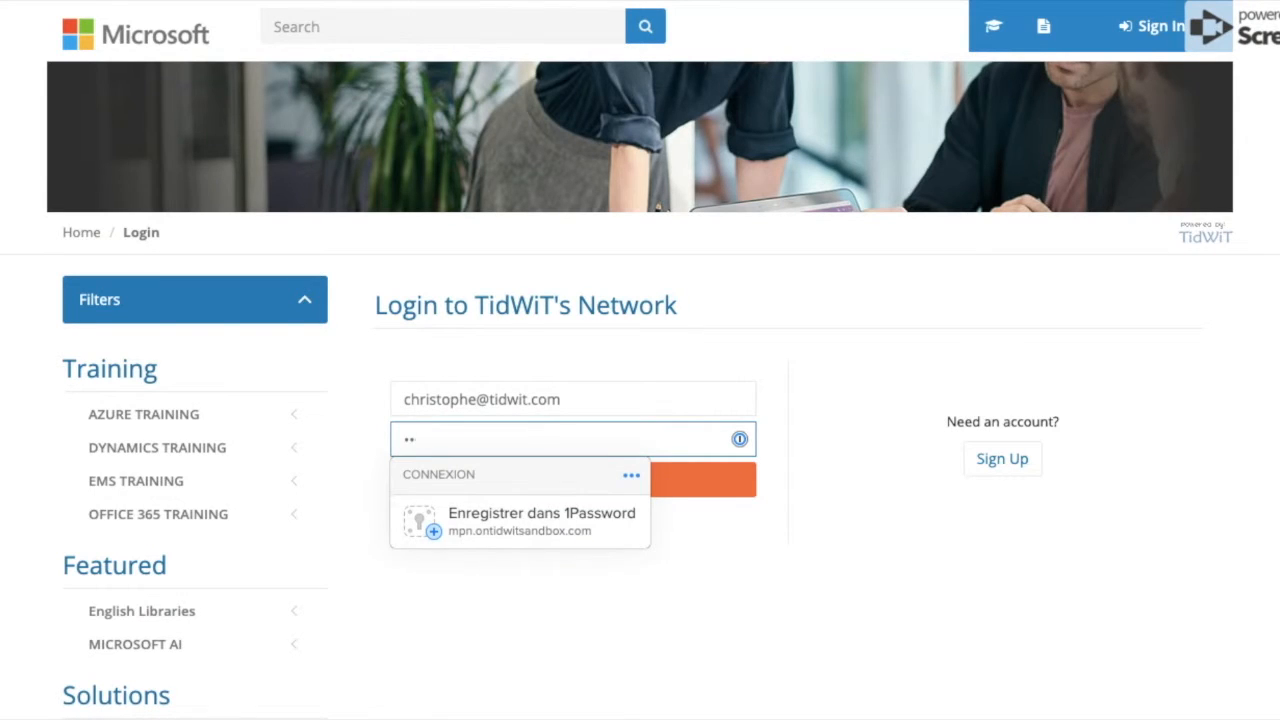
text(•••••••)
click(745, 481)
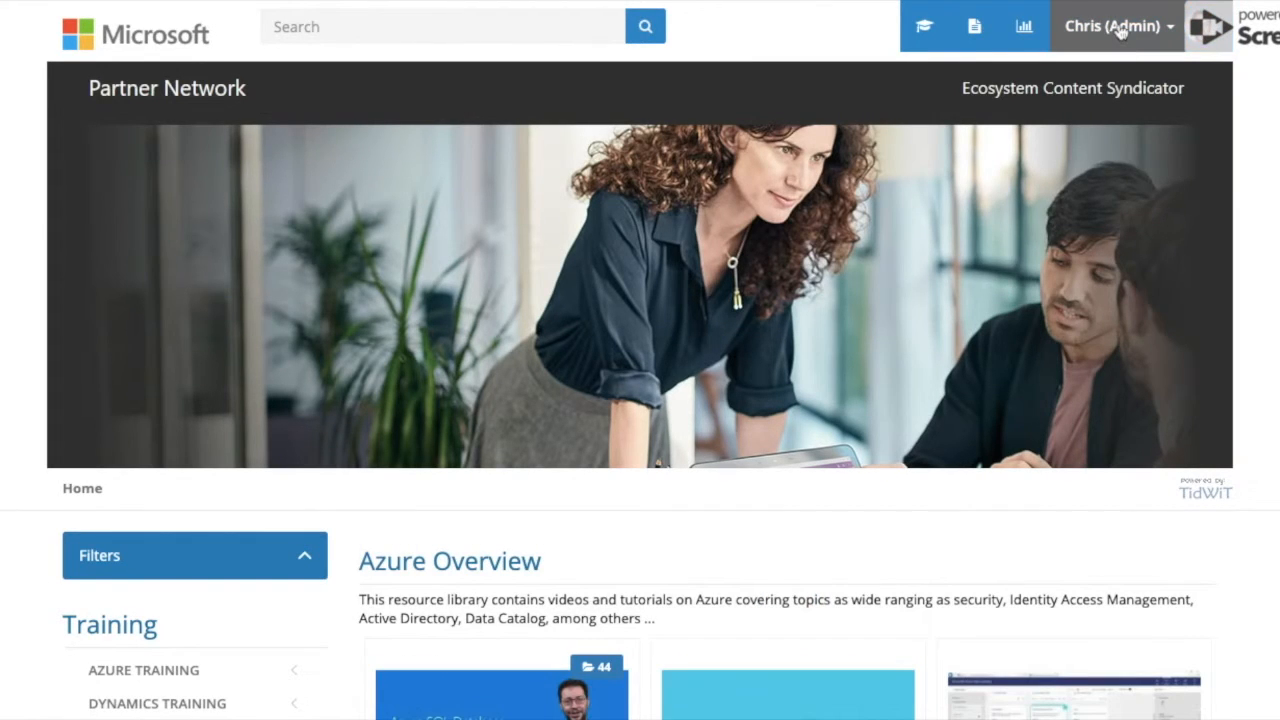
Go through the admin Control Panel to the Learning Campaigns list.
click(1121, 32)
click(1122, 71)
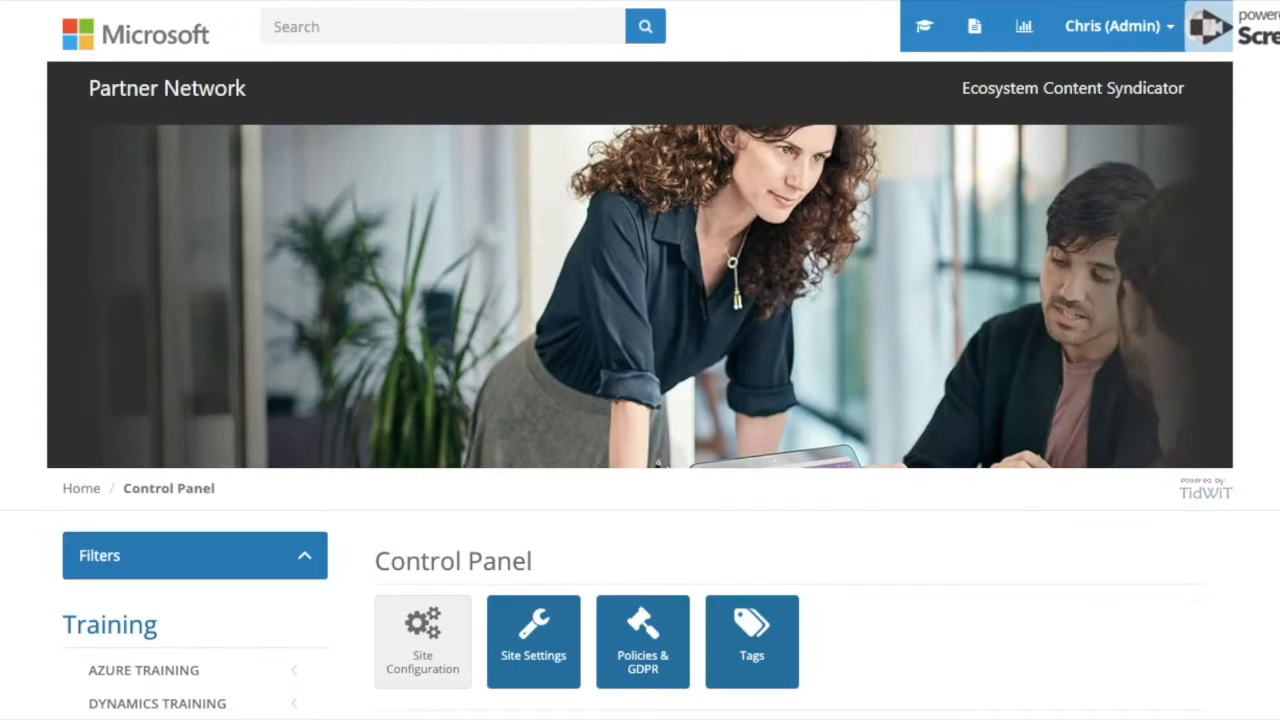
scroll(957, 360, down, 6)
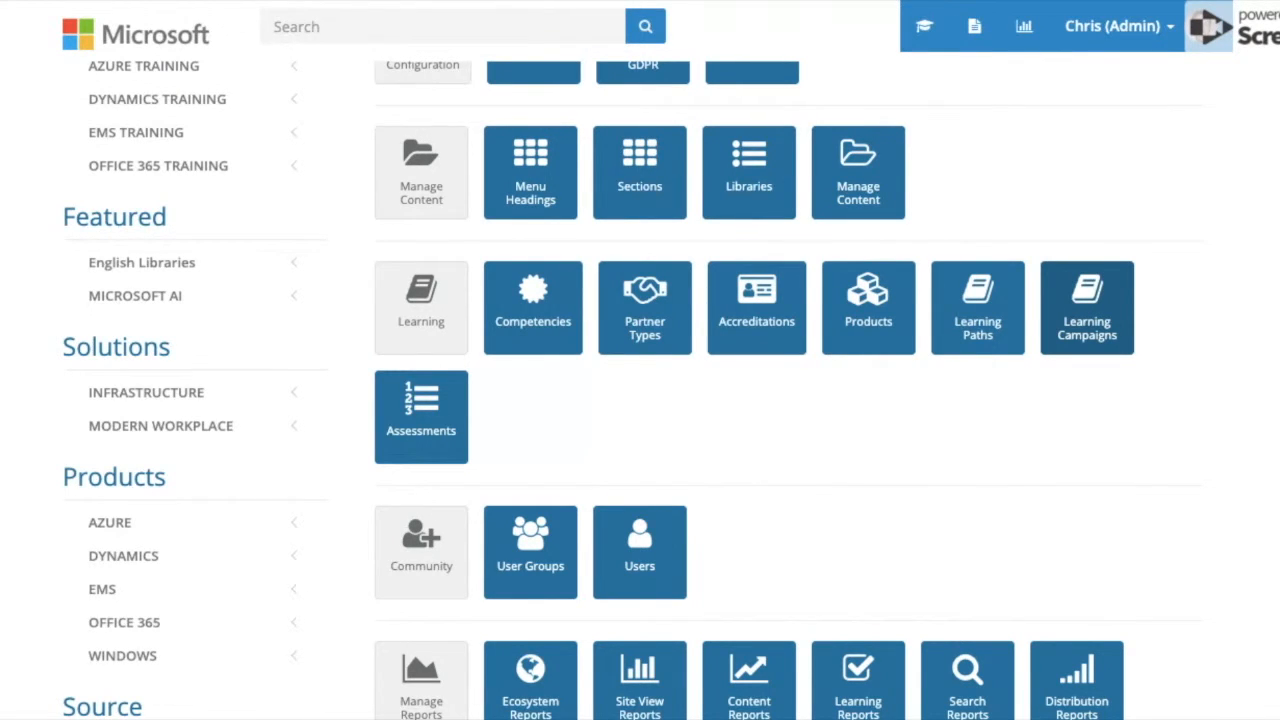
click(1087, 307)
scroll(826, 429, down, 5)
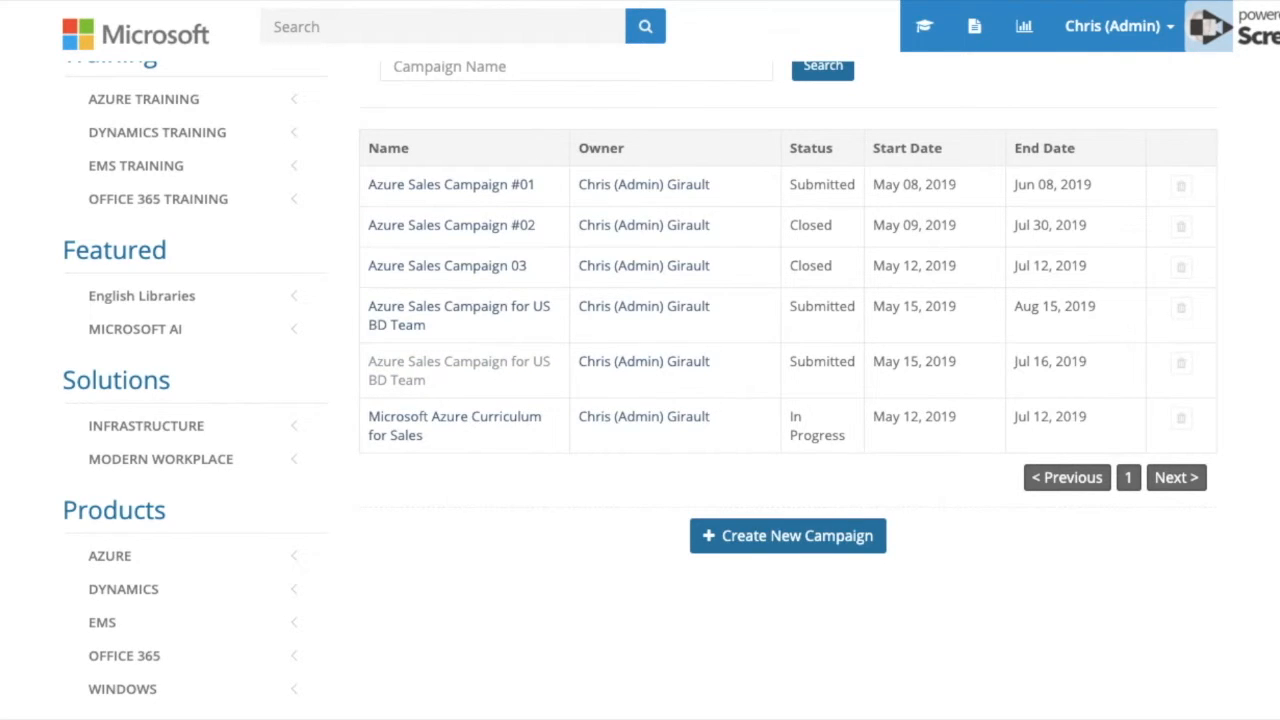
Open the Azure Sales Campaign for US BD Team's Reports summary.
click(405, 375)
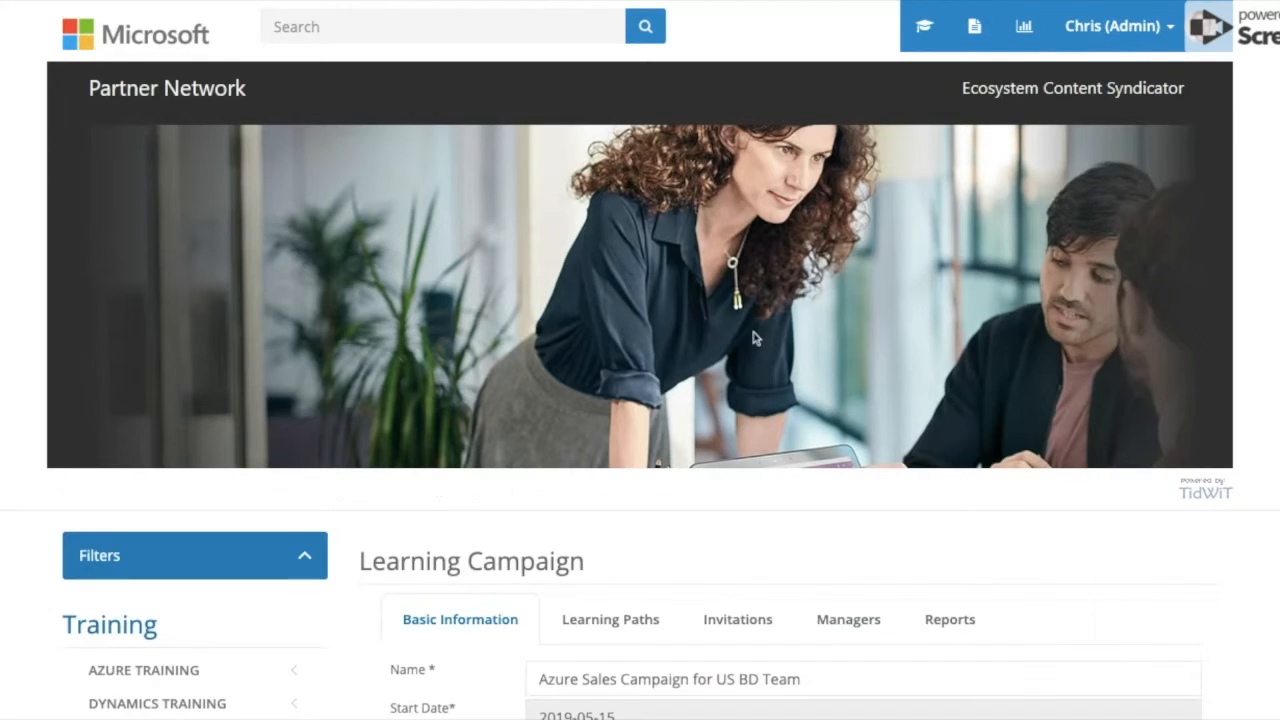
scroll(750, 324, down, 3)
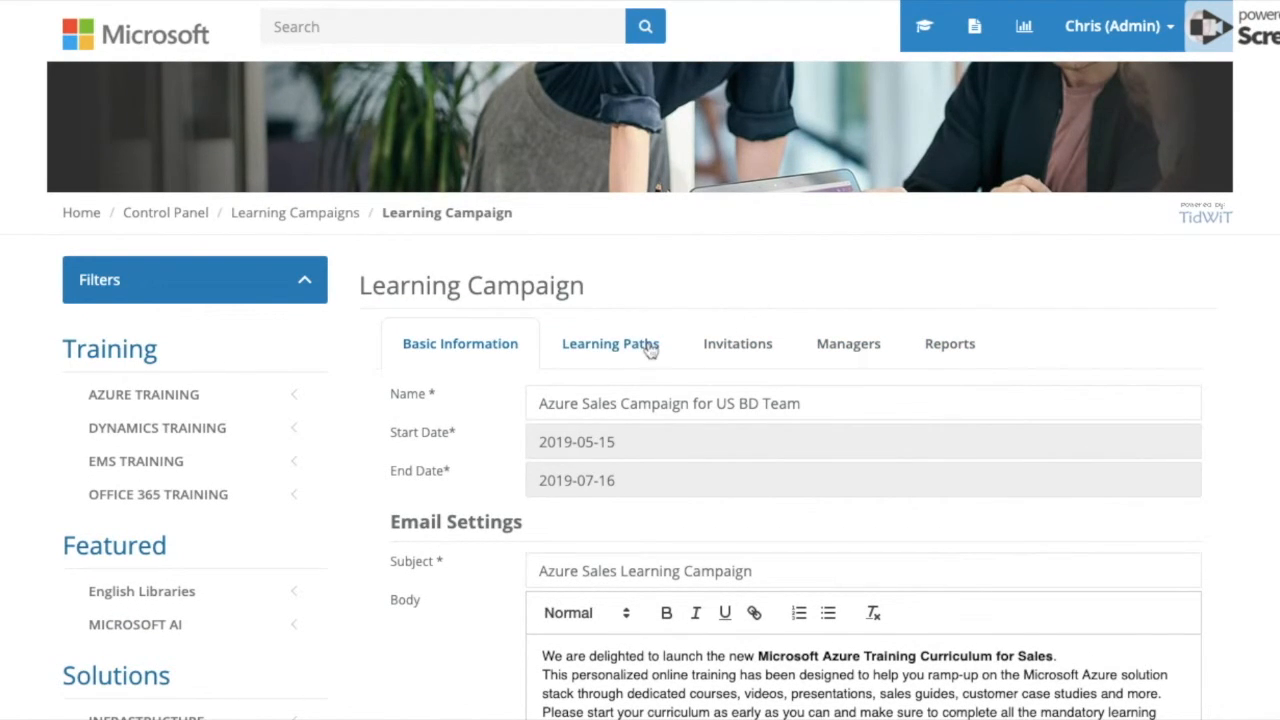
scroll(1000, 305, down, 1)
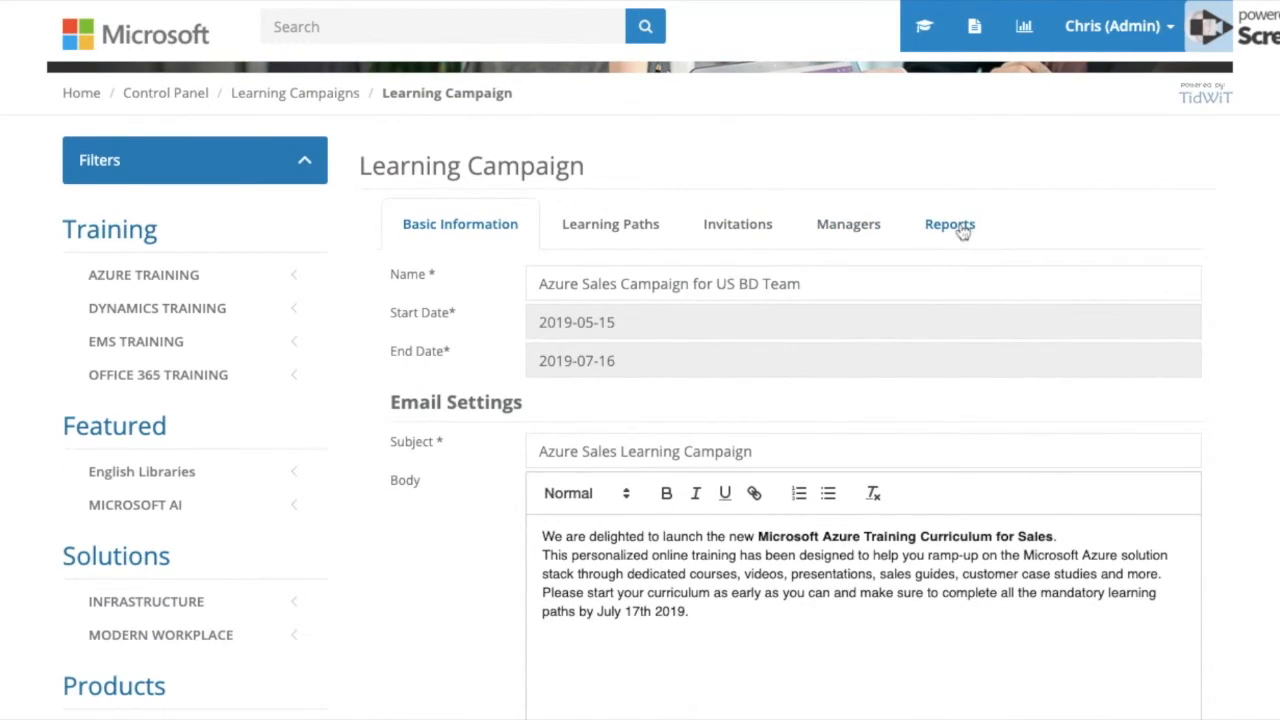
click(960, 226)
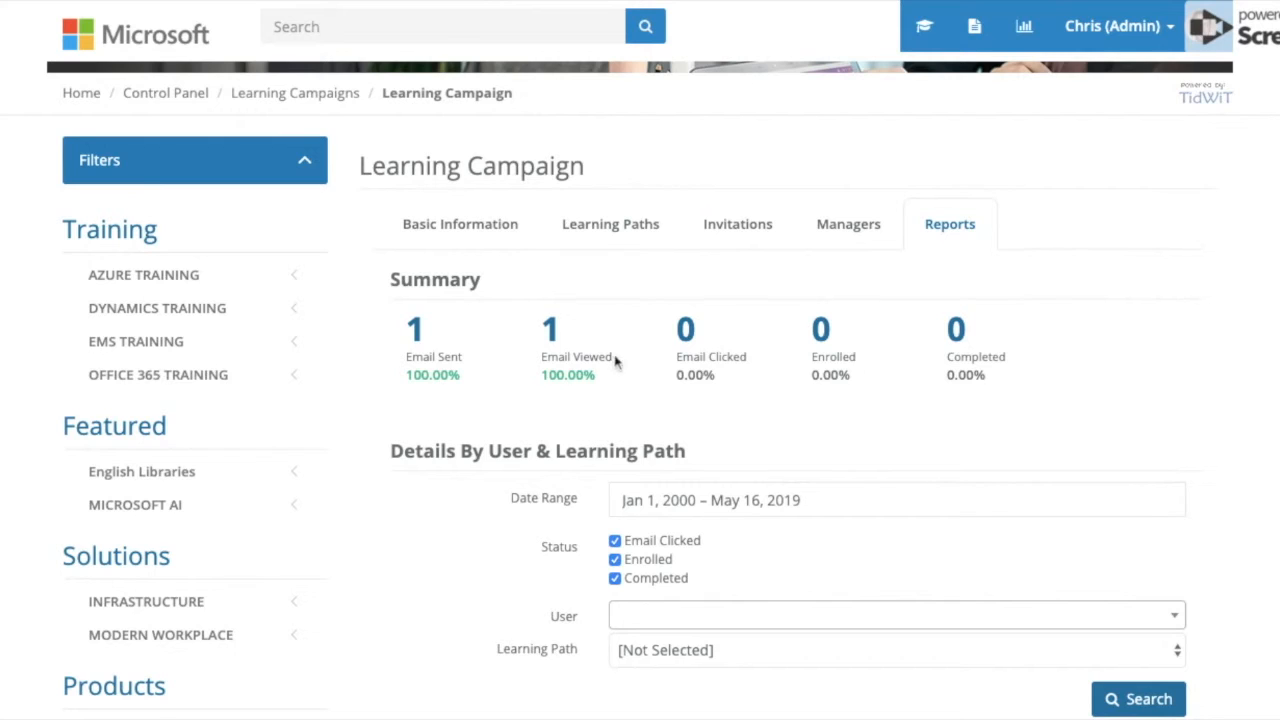
scroll(766, 334, down, 2)
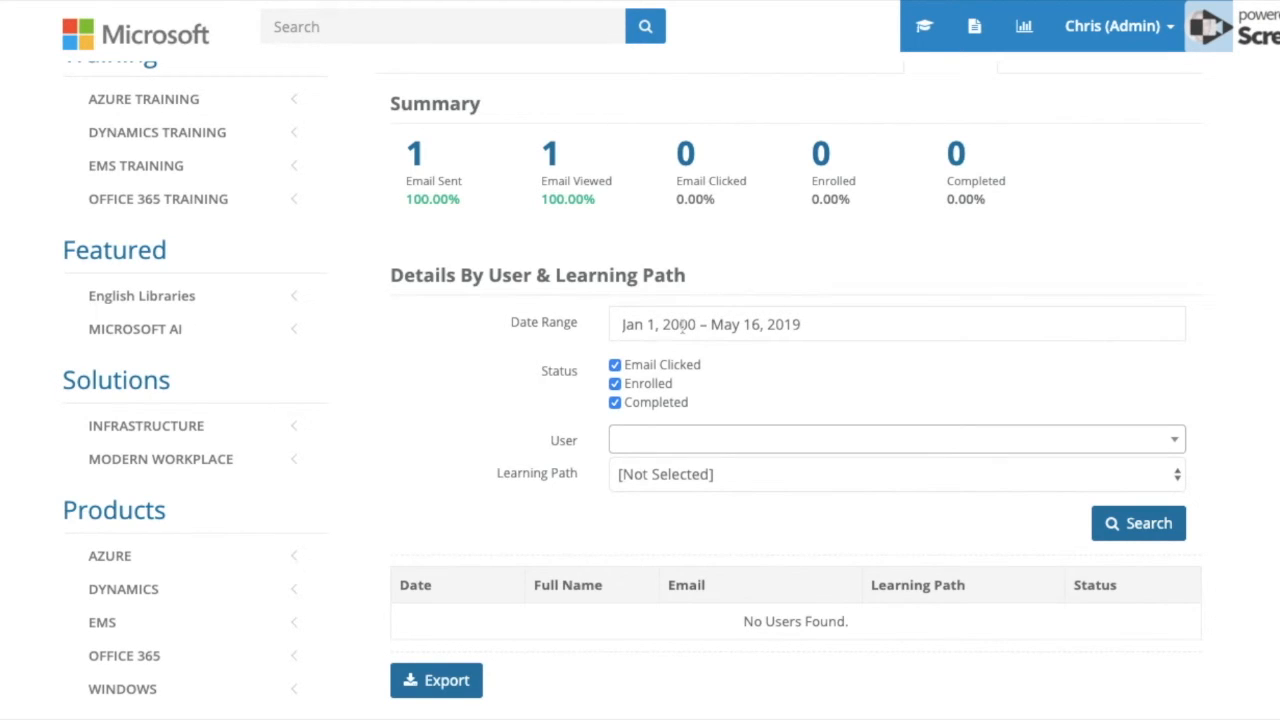
Filter the report details by Status so only Enrolled stays ticked.
click(615, 384)
click(615, 402)
click(615, 365)
click(615, 384)
scroll(709, 480, down, 1)
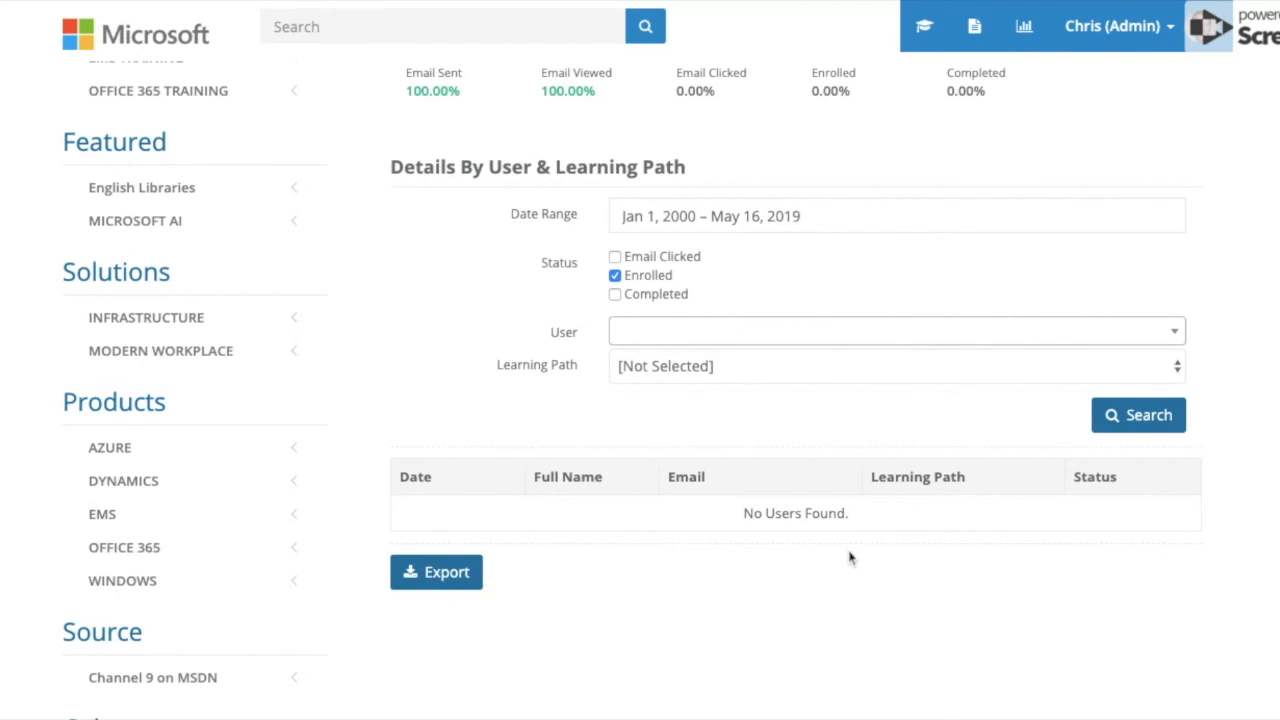
scroll(850, 558, up, 3)
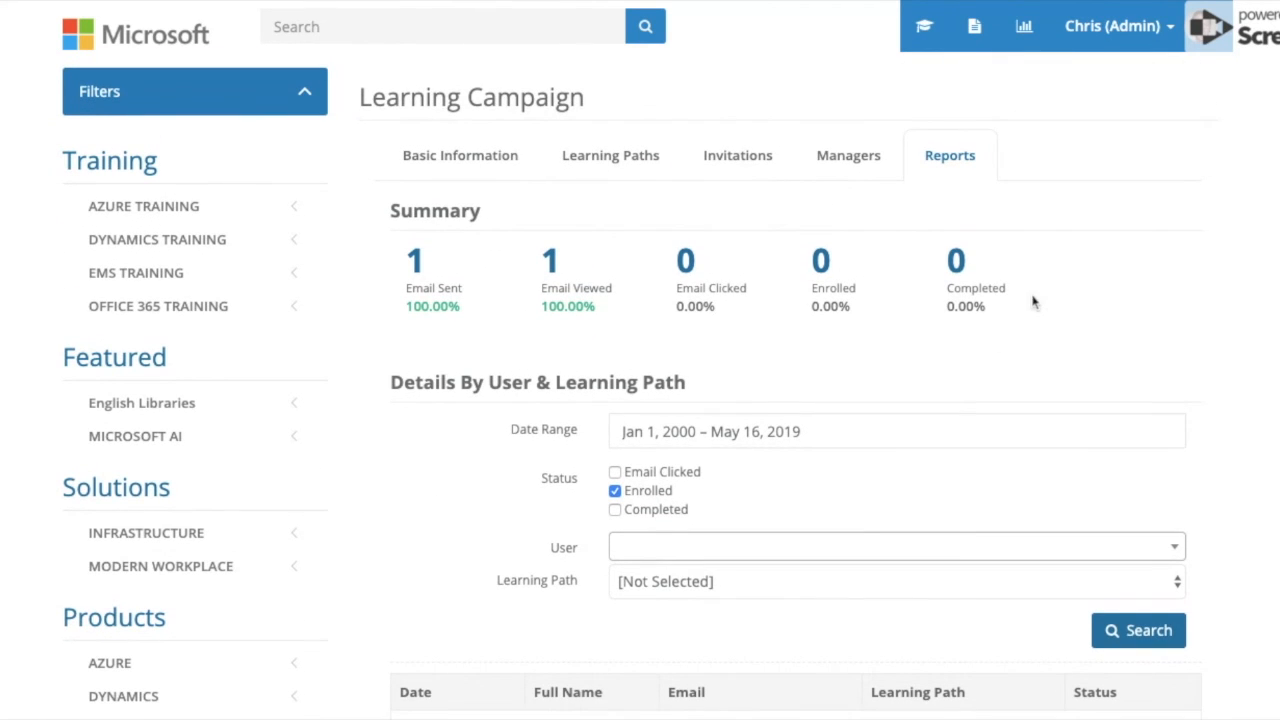